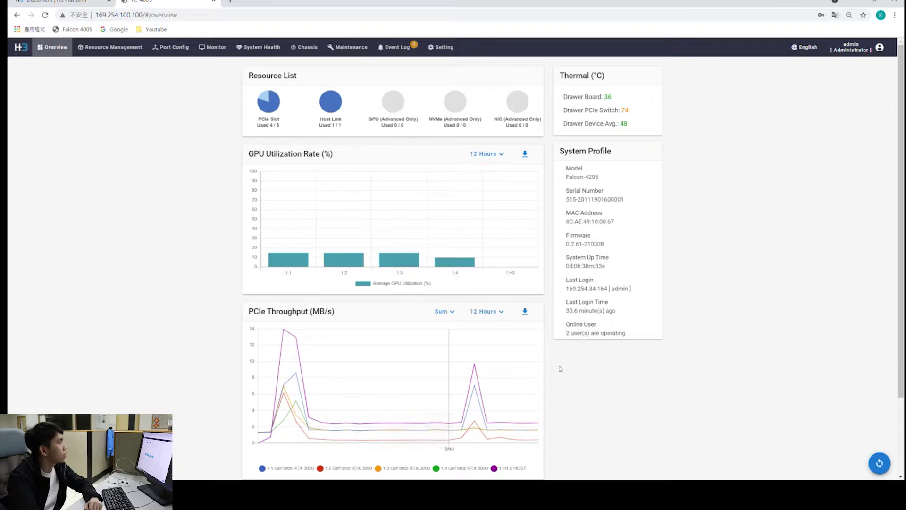
Switch the GPU Utilization Rate chart to show the last 24 hours
scroll(661, 347, "down", 2)
mouse_move(504, 367)
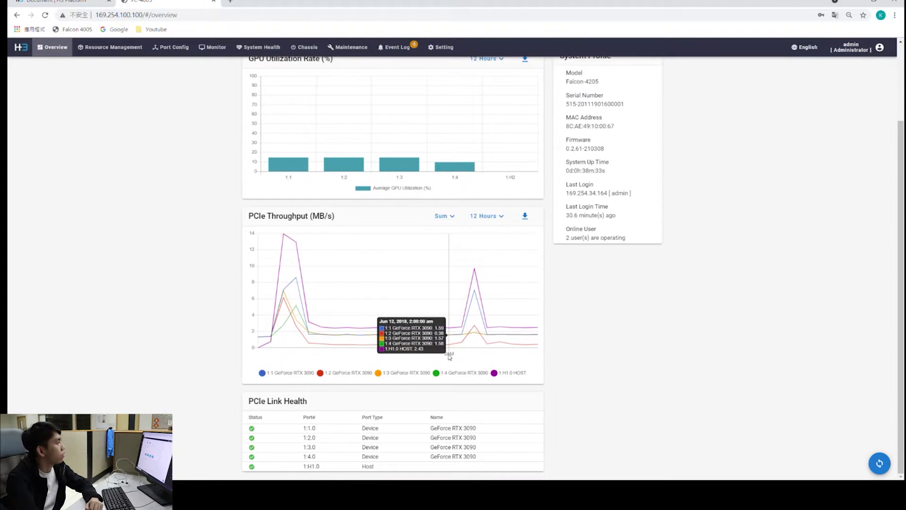
scroll(318, 265, "up", 2)
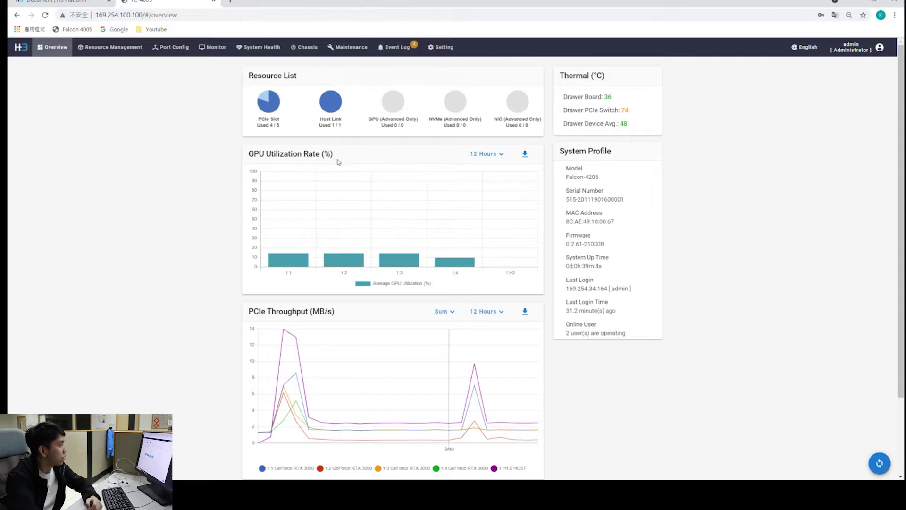
scroll(433, 268, "down", 1)
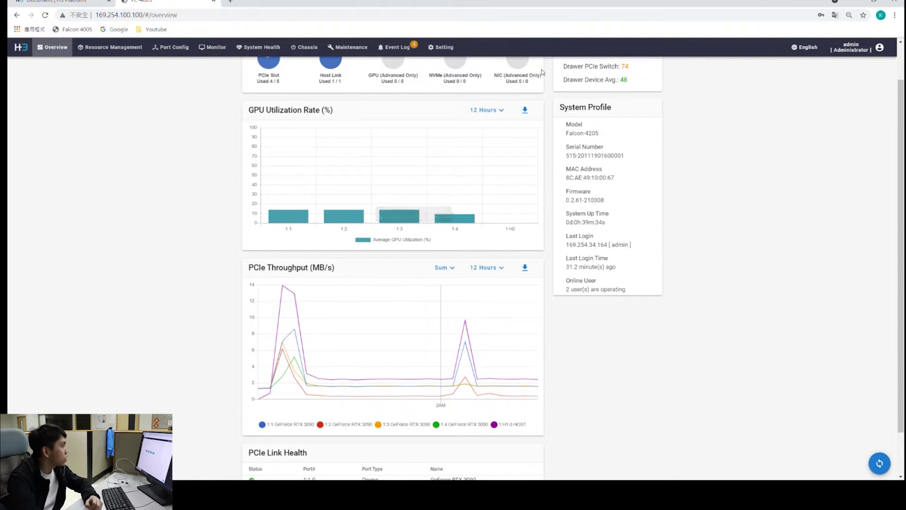
left_click(503, 113)
left_click(502, 112)
left_click(500, 111)
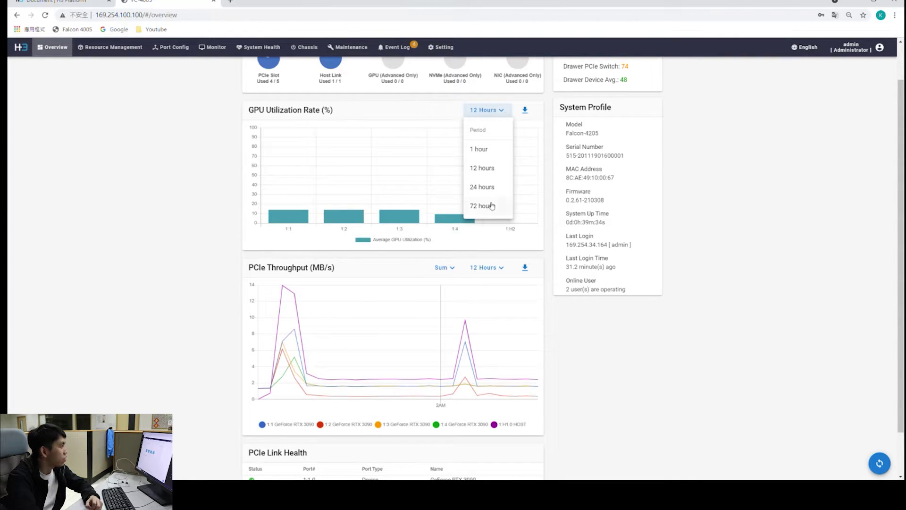
left_click(487, 192)
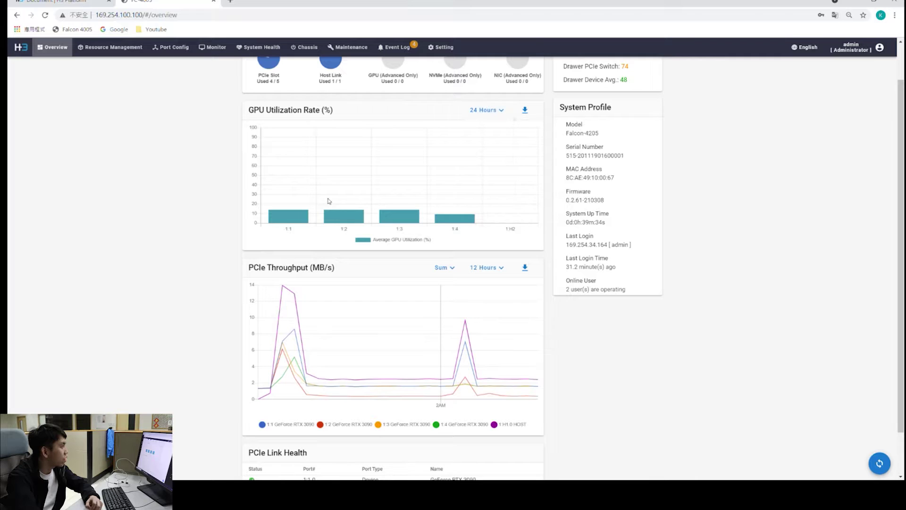
Try 72 hours on the GPU utilization chart, then narrow it to the last 1 hour
left_click(502, 112)
left_click(482, 207)
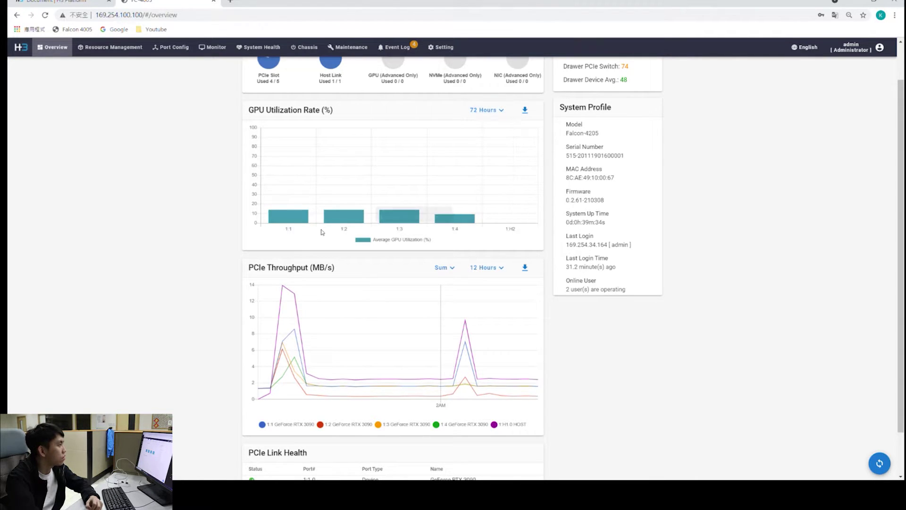
left_click(500, 112)
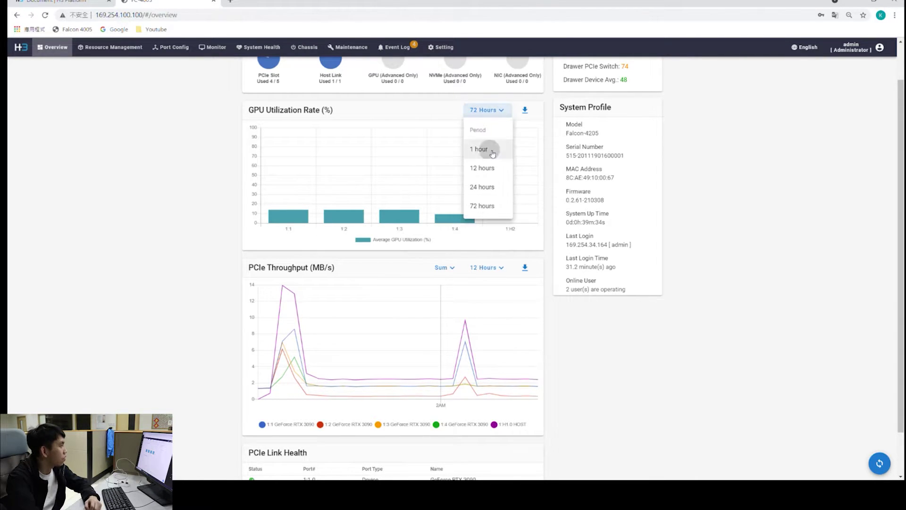
left_click(491, 150)
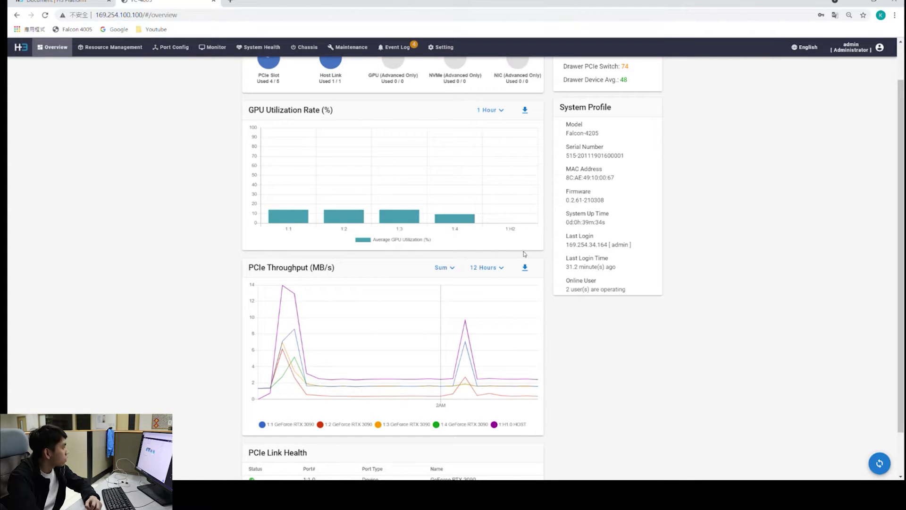
scroll(516, 251, "down", 1)
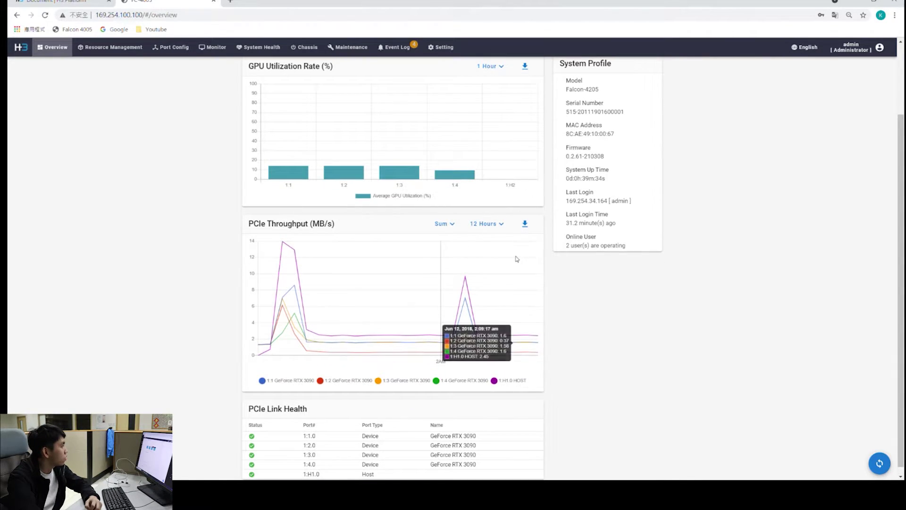
scroll(312, 164, "up", 2)
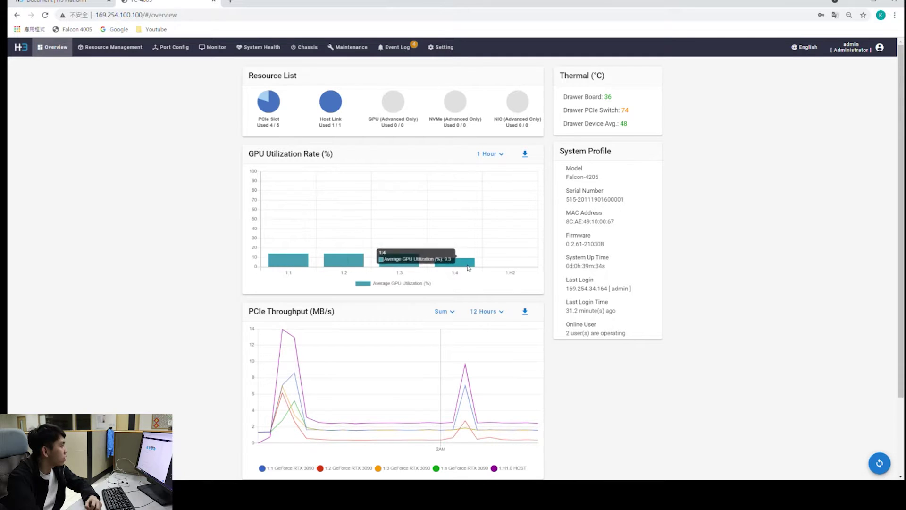
scroll(439, 308, "down", 1)
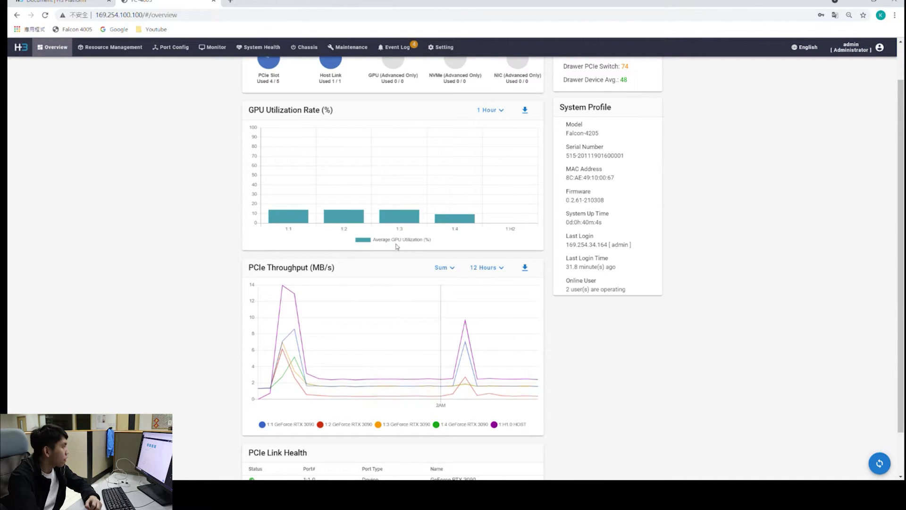
scroll(387, 323, "down", 1)
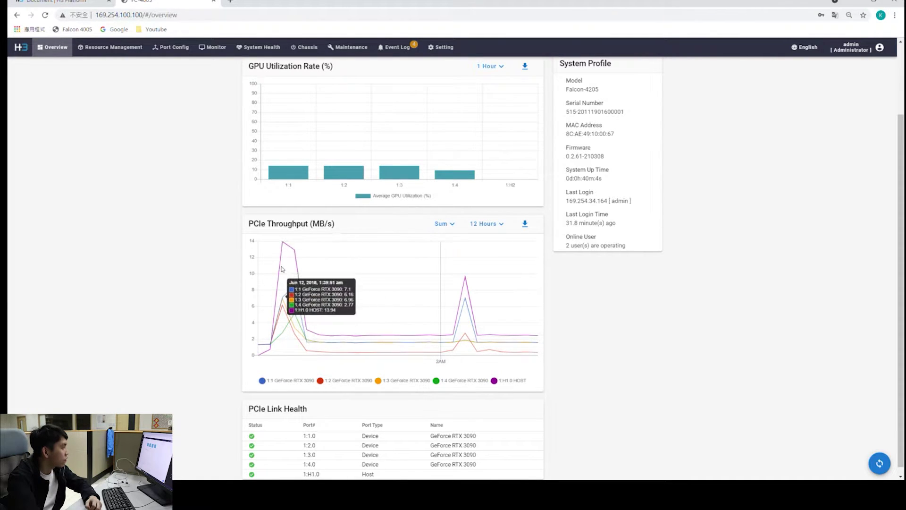
left_click(455, 229)
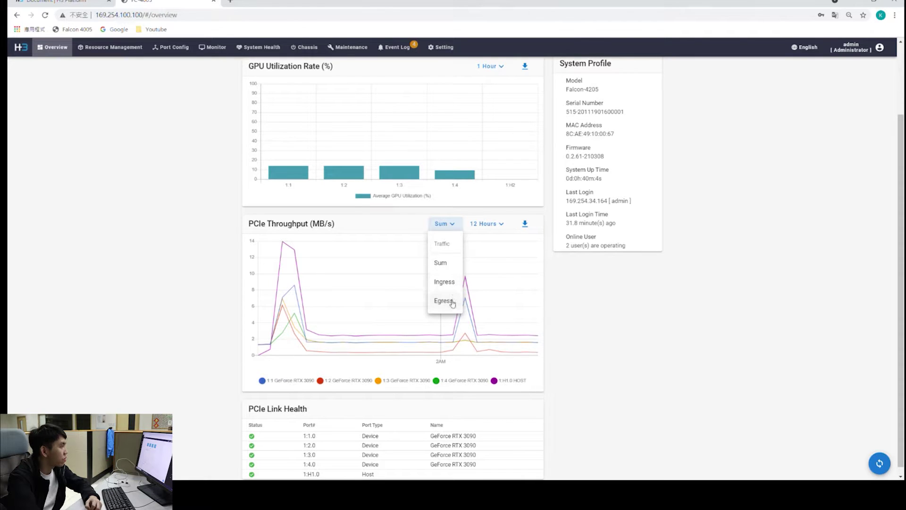
left_click(456, 225)
left_click(494, 227)
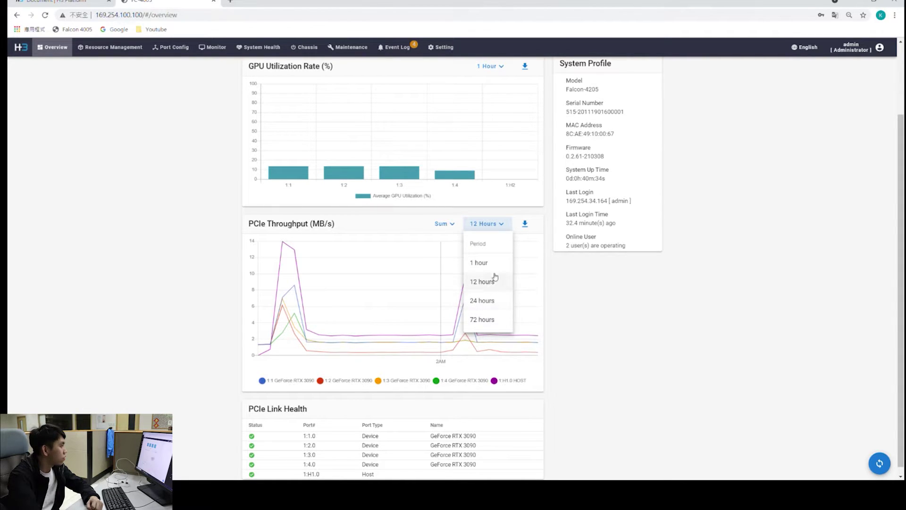
left_click(503, 229)
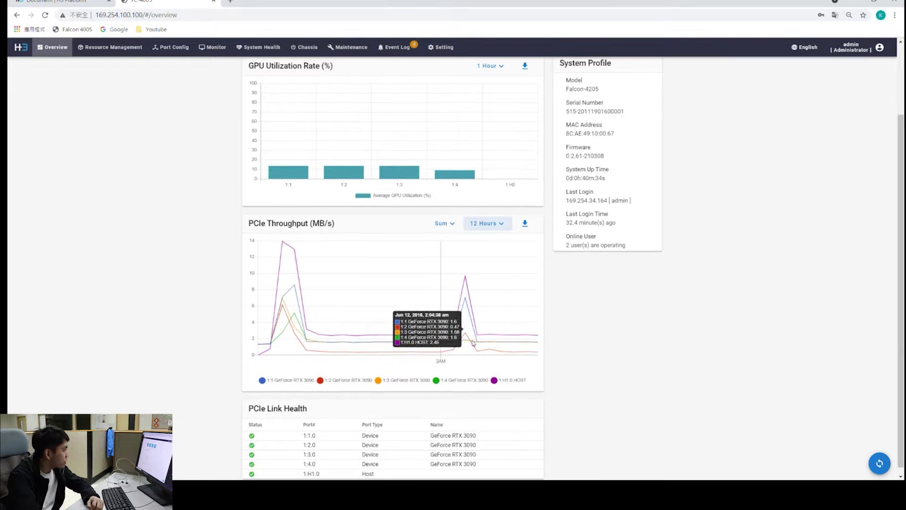
scroll(477, 343, "down", 1)
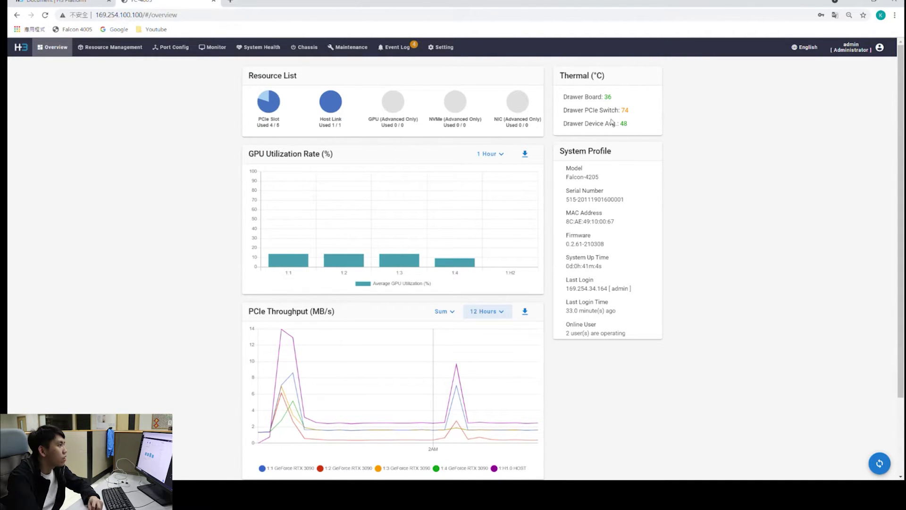
Highlight the Drawer Board and Drawer PCIe Switch (74) thermal readings
left_click_drag(566, 100, 616, 103)
left_click(617, 103)
left_click(616, 103)
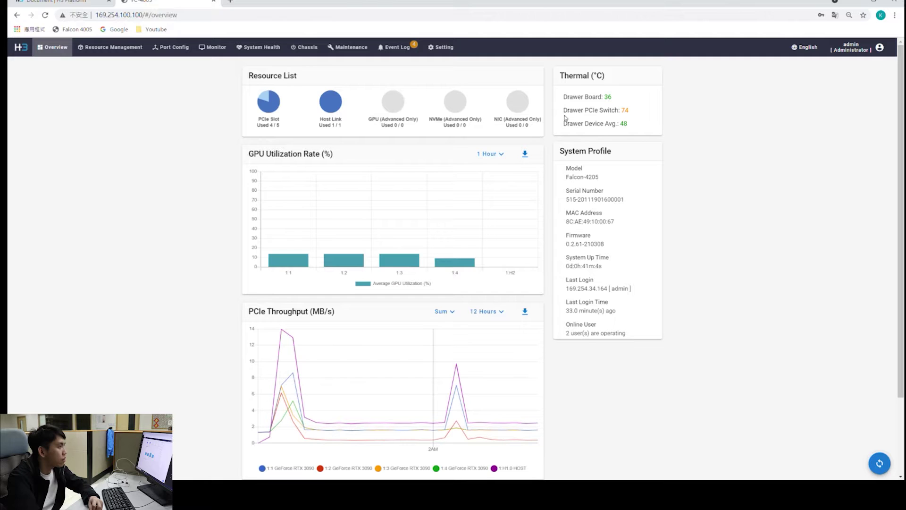
left_click_drag(564, 113, 630, 113)
left_click(645, 120)
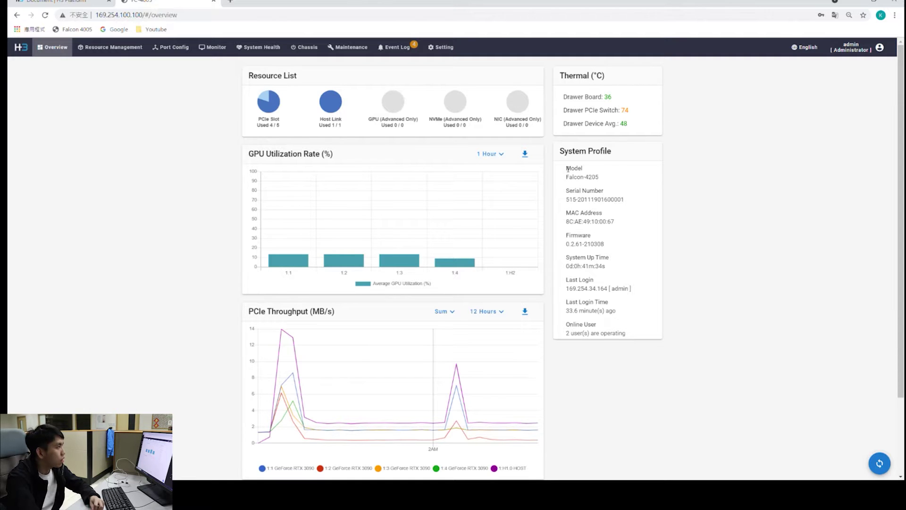
Highlight the System Profile heading, MAC Address and Firmware entries
left_click_drag(569, 156, 608, 155)
left_click(625, 169)
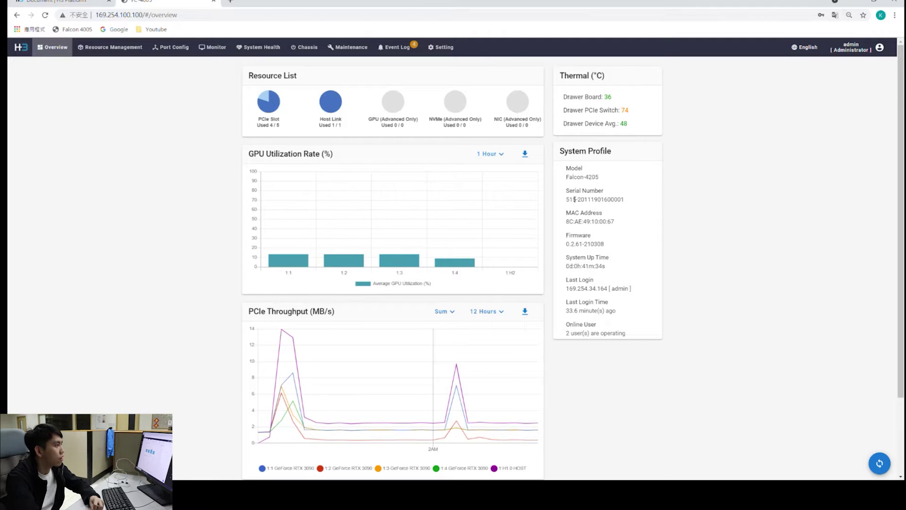
left_click_drag(567, 212, 591, 235)
left_click_drag(566, 266, 611, 263)
left_click(584, 284)
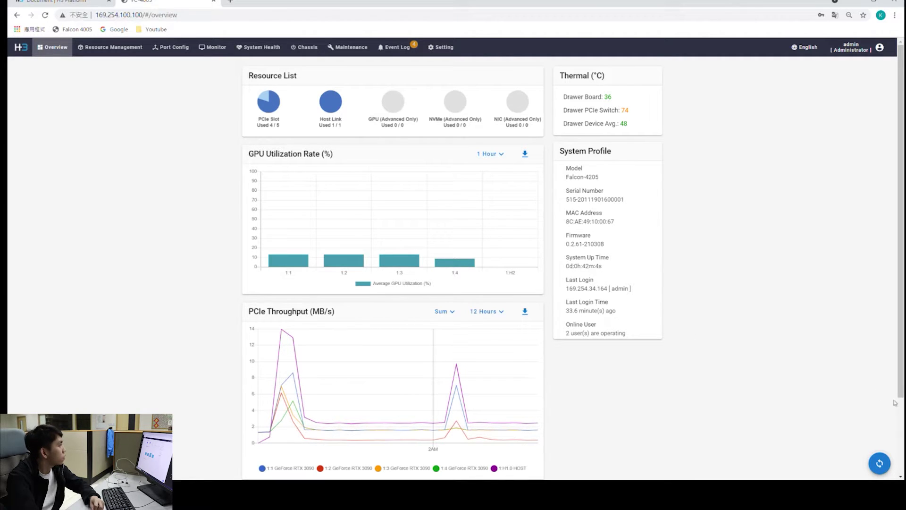
Refresh the Overview to load fresh readings
left_click(883, 466)
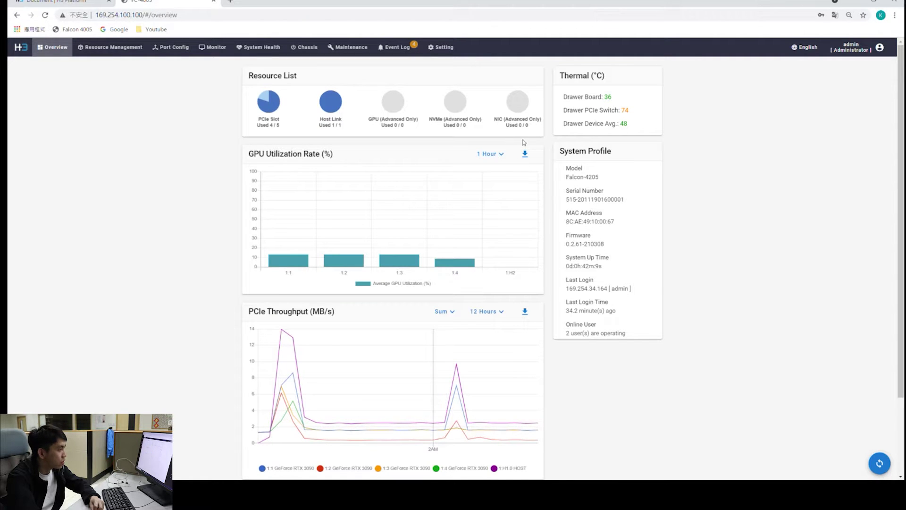
scroll(381, 210, "down", 2)
scroll(611, 291, "up", 2)
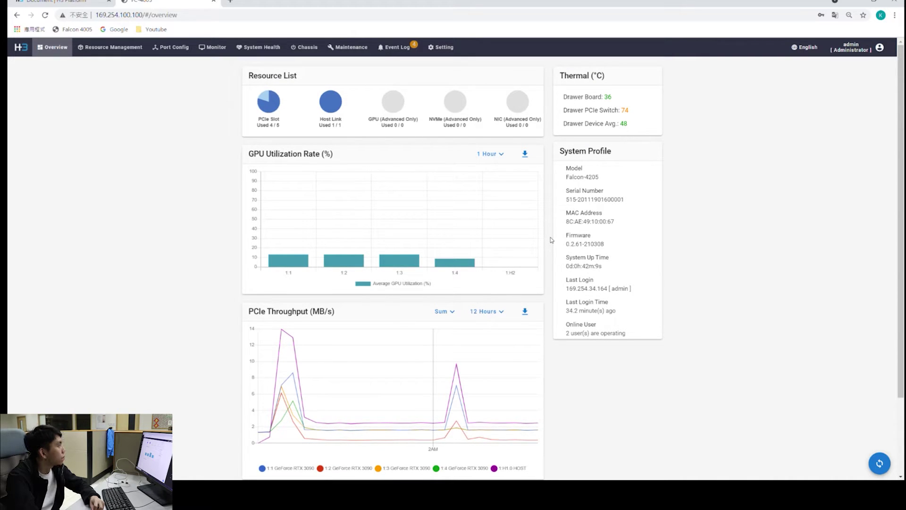
Open the Resource Management topology of hosts and GPU slots and reload it
left_click(120, 47)
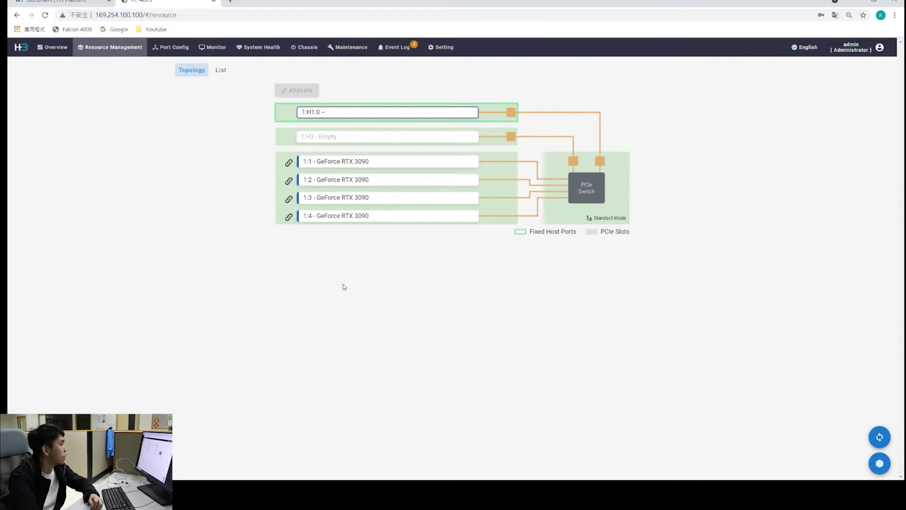
left_click(878, 435)
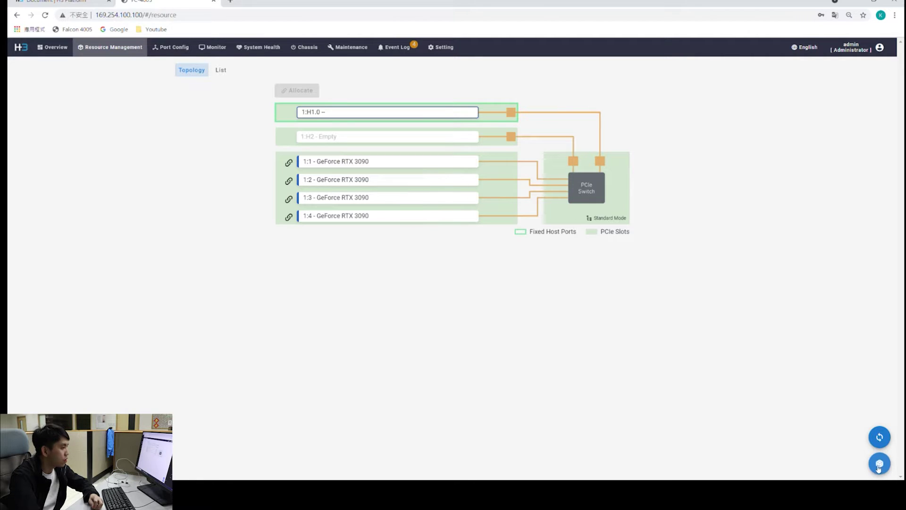
Bring up the chassis rear view diagram, then close it
left_click(881, 466)
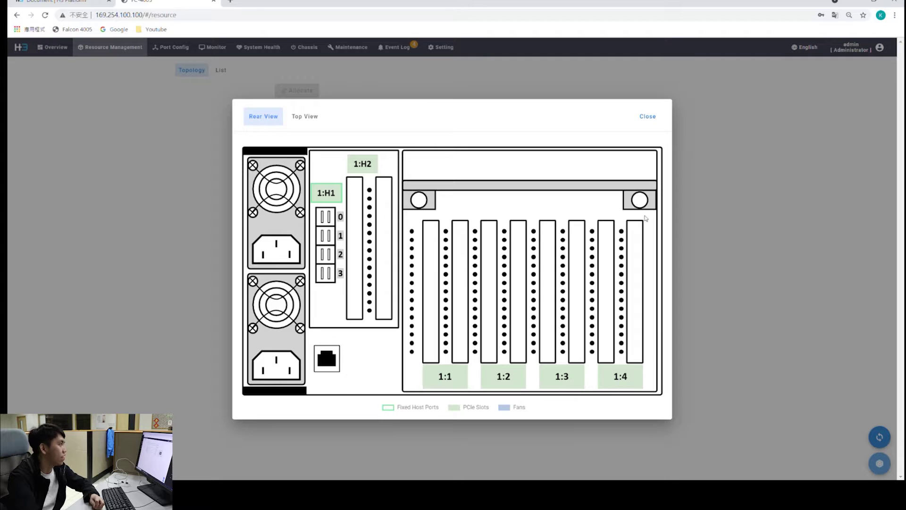
left_click(648, 118)
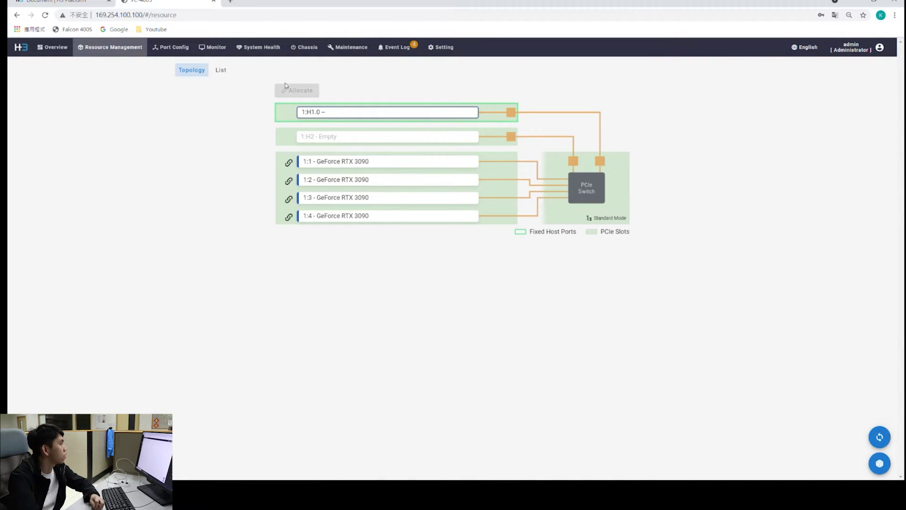
left_click(222, 72)
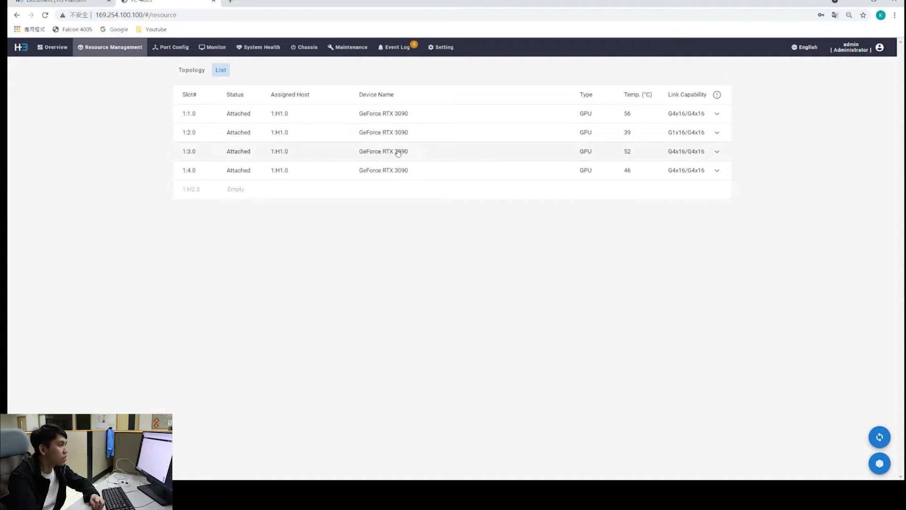
left_click(717, 115)
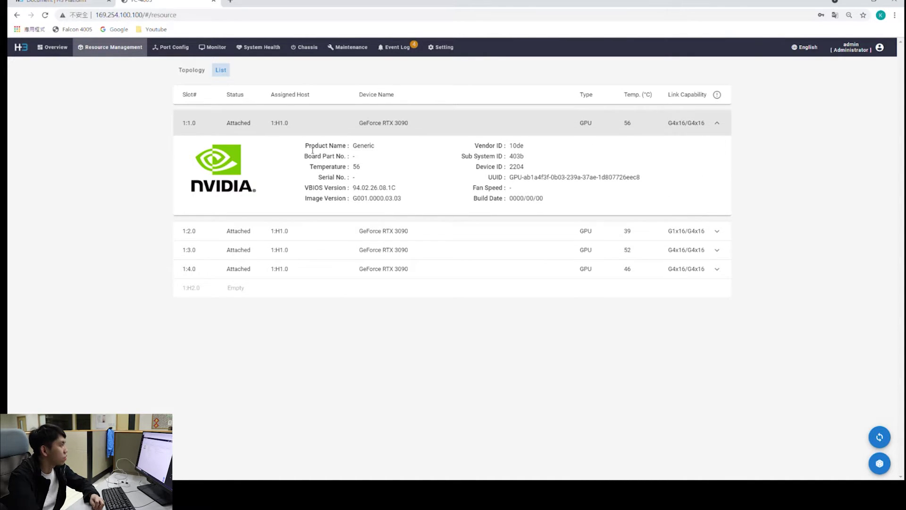
left_click(720, 123)
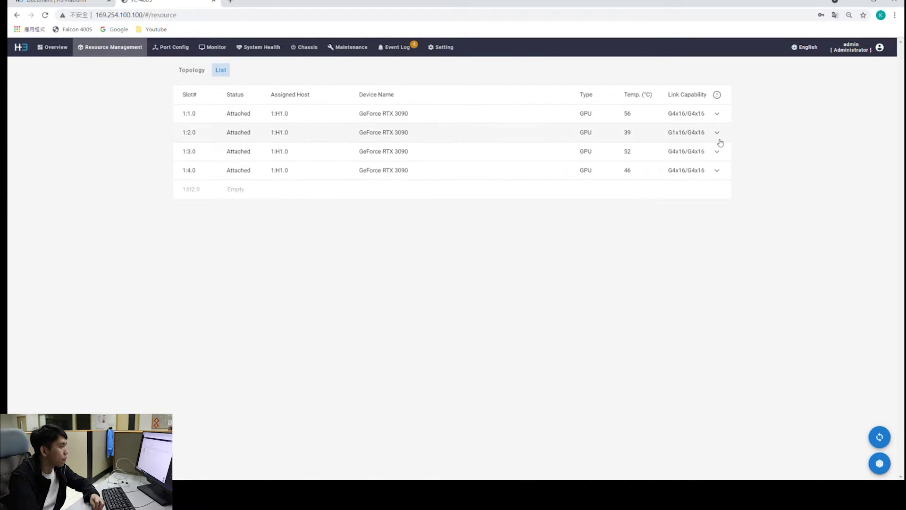
left_click(718, 135)
left_click(718, 135)
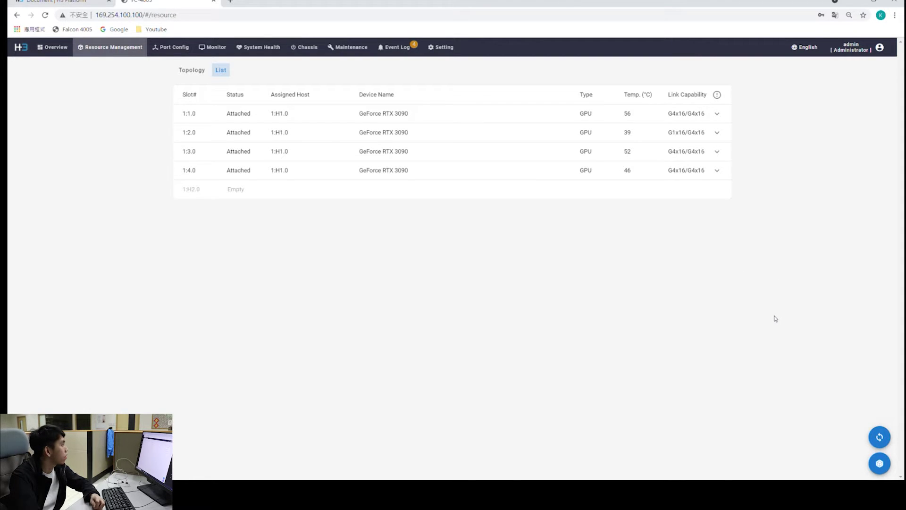
Show the Port Config diagram, then view and close the chassis rear layout
left_click(175, 48)
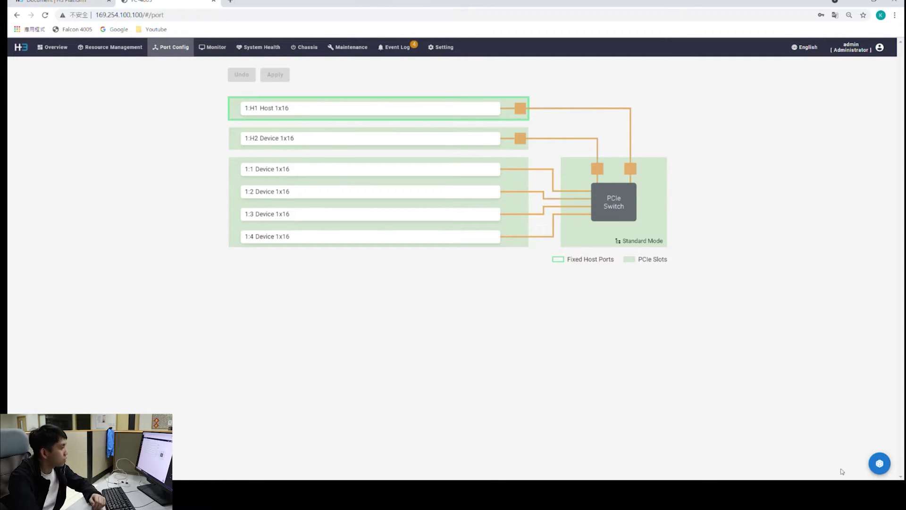
left_click(880, 467)
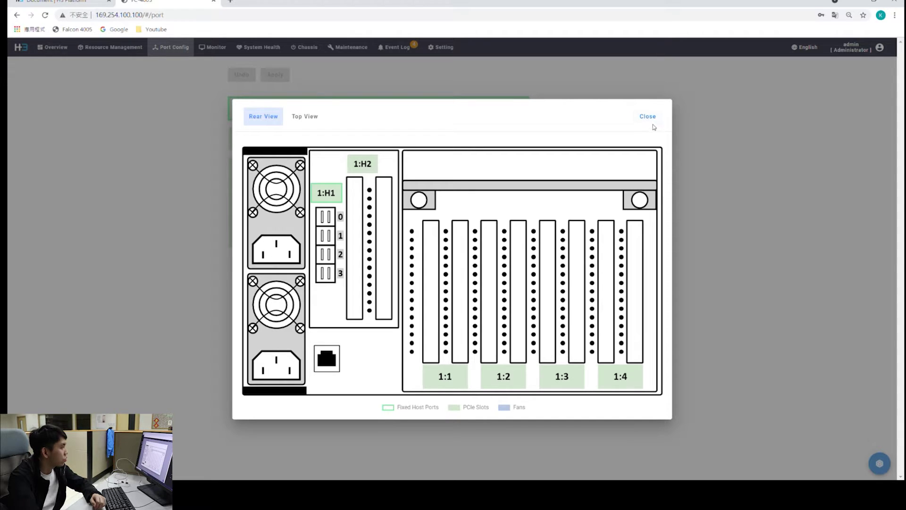
left_click(648, 118)
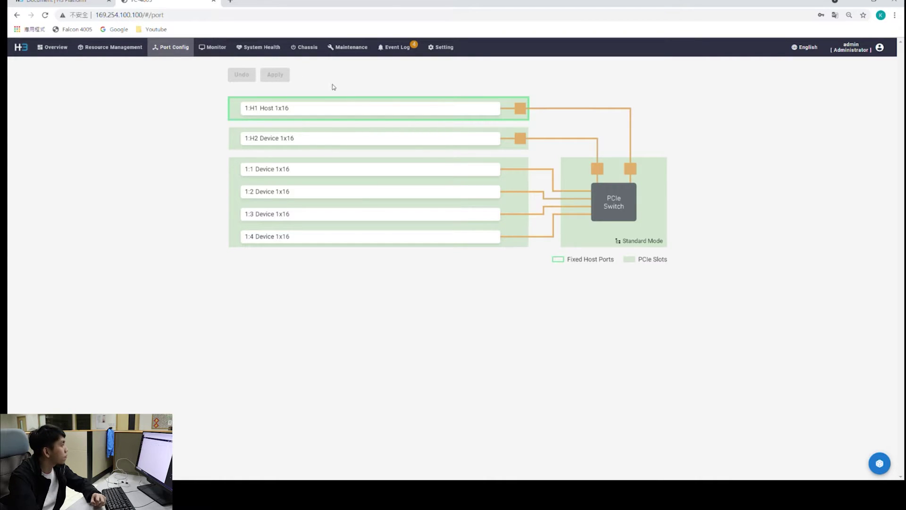
Open the Monitor traffic view and mark the 1:H1 host and 1:1 GPU rates
left_click(213, 47)
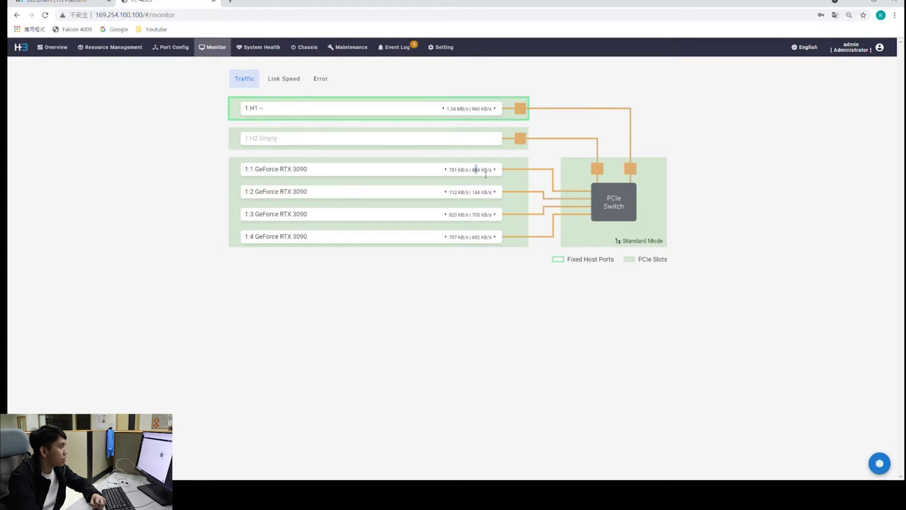
left_click_drag(471, 112, 494, 112)
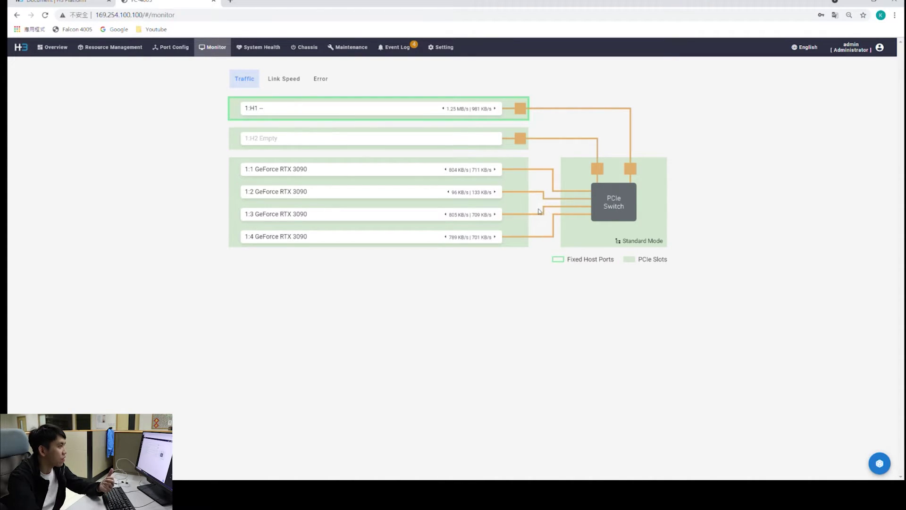
left_click_drag(449, 170, 469, 174)
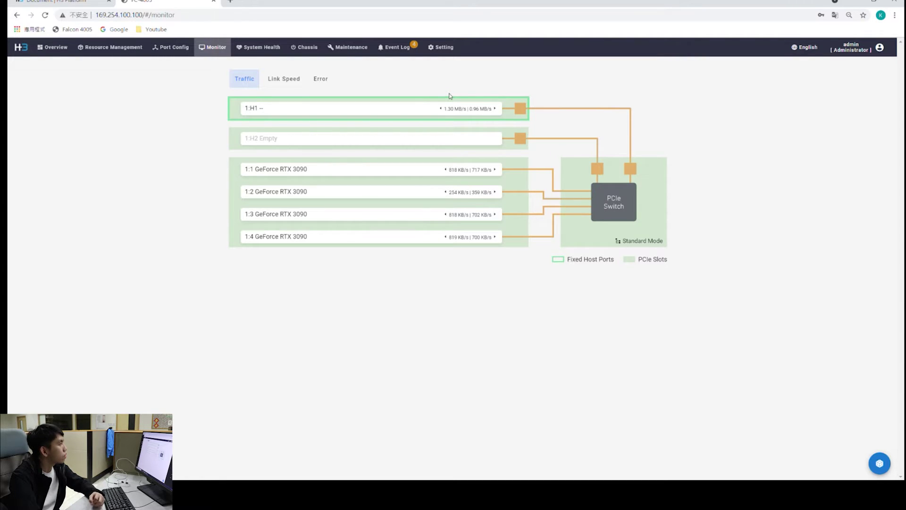
Switch to Link Speed and mark the 1:H1 current and maximum G4x16 speeds
left_click(277, 80)
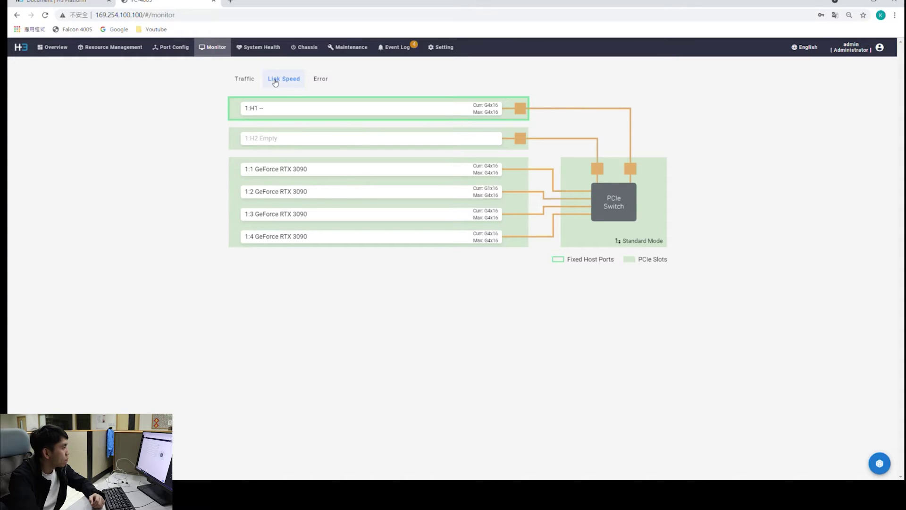
left_click_drag(477, 113, 497, 116)
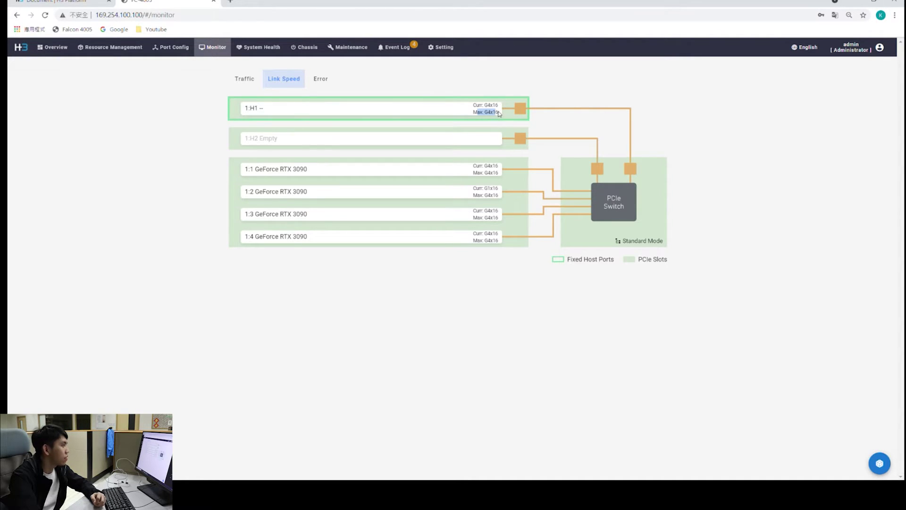
left_click(500, 114)
left_click_drag(499, 113, 487, 113)
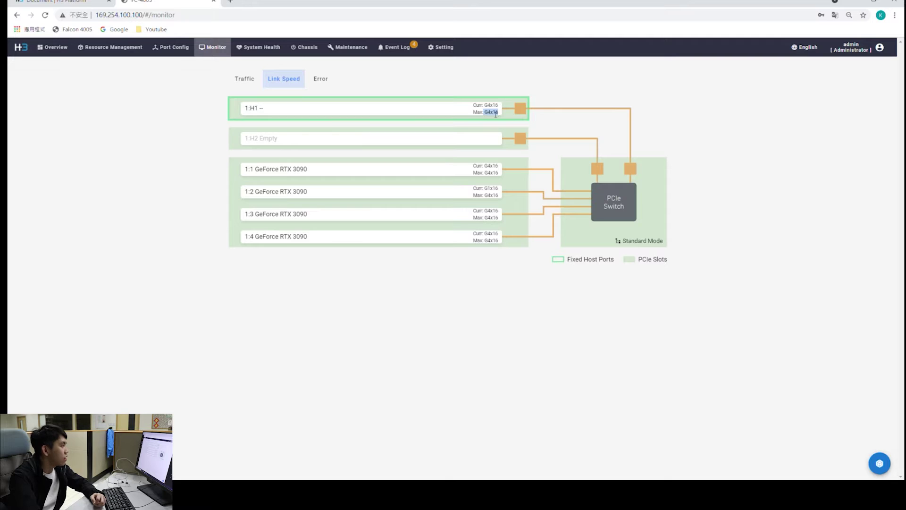
left_click(500, 115)
left_click_drag(485, 108, 500, 114)
left_click(500, 114)
Point out the GeForce RTX 3090 device name in row 1:1
left_click(499, 170)
double_click(308, 171)
left_click(499, 169)
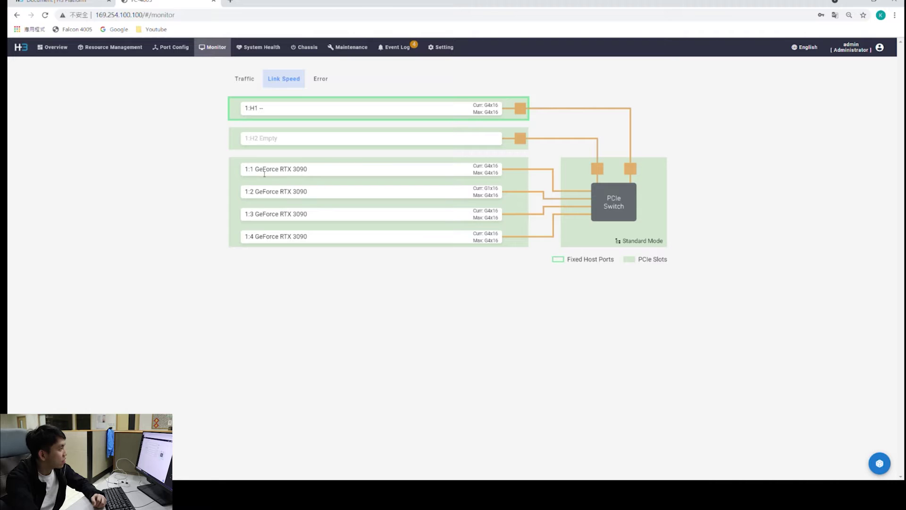
left_click_drag(263, 174, 315, 170)
left_click(315, 170)
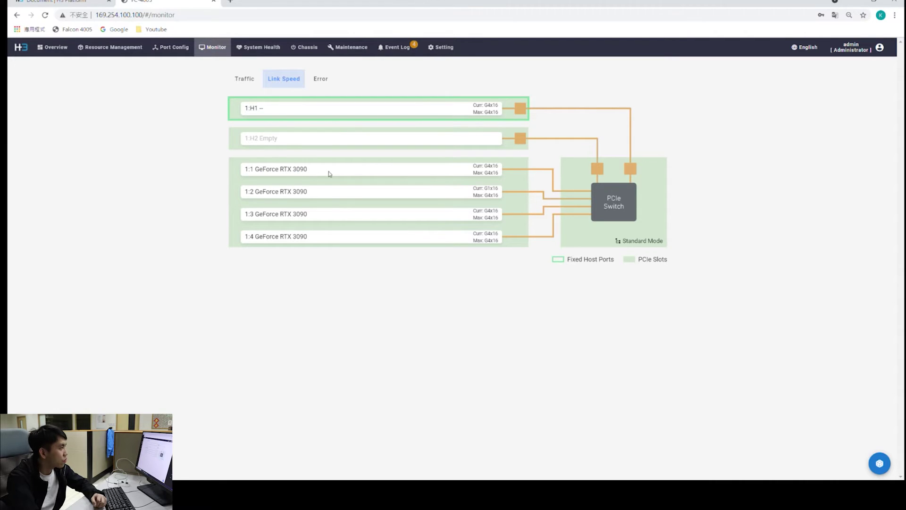
Mark the 1:1 current G4x16 link speed, then view and close the chassis diagram
double_click(491, 166)
left_click(501, 171)
double_click(489, 167)
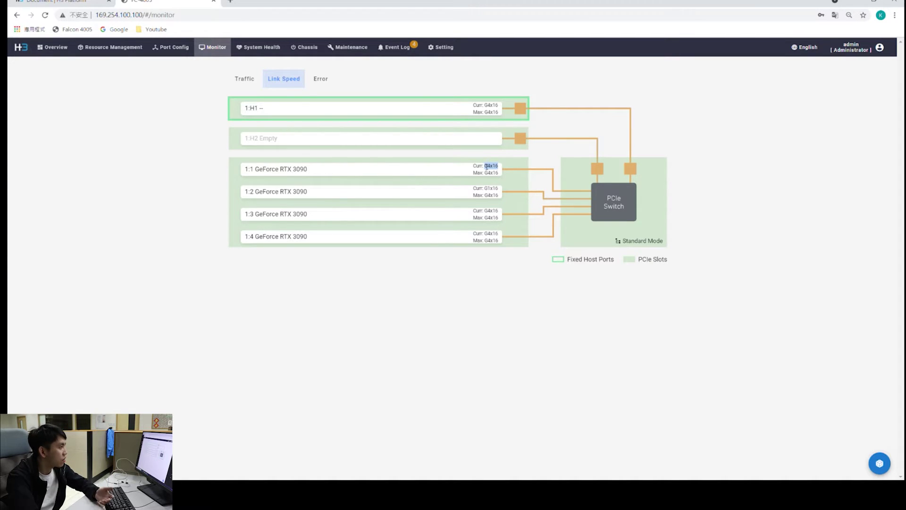
left_click(501, 172)
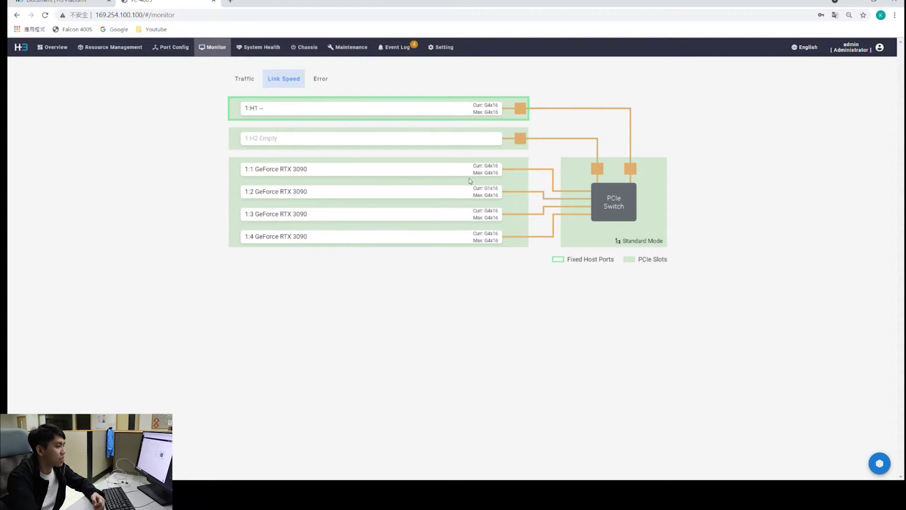
double_click(490, 166)
left_click(503, 173)
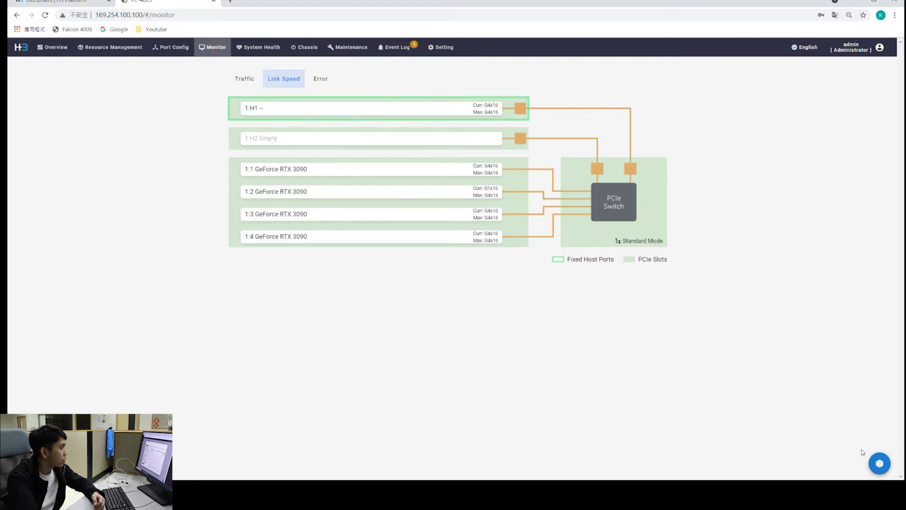
left_click(877, 463)
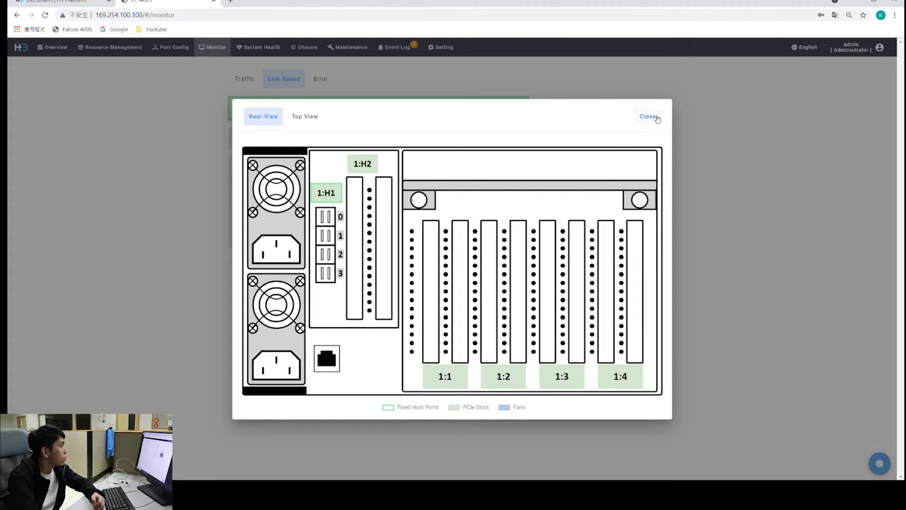
left_click(654, 117)
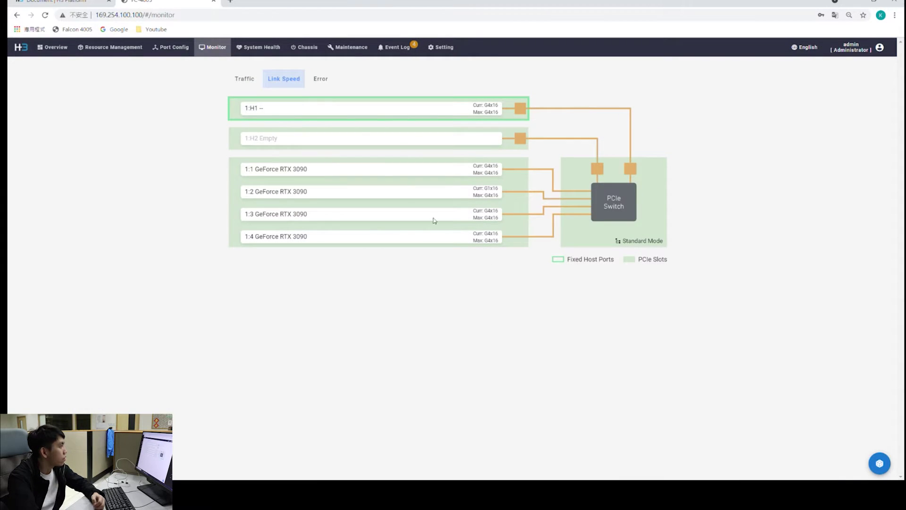
left_click(324, 83)
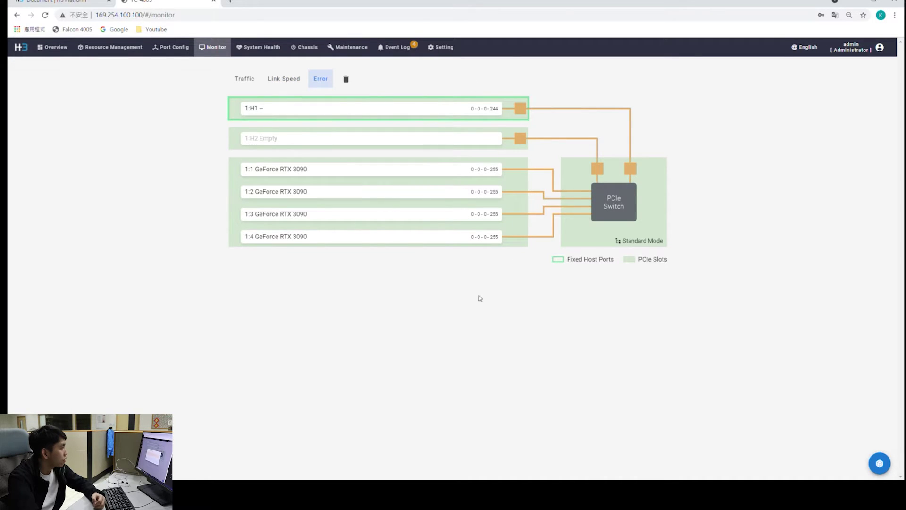
left_click(330, 118)
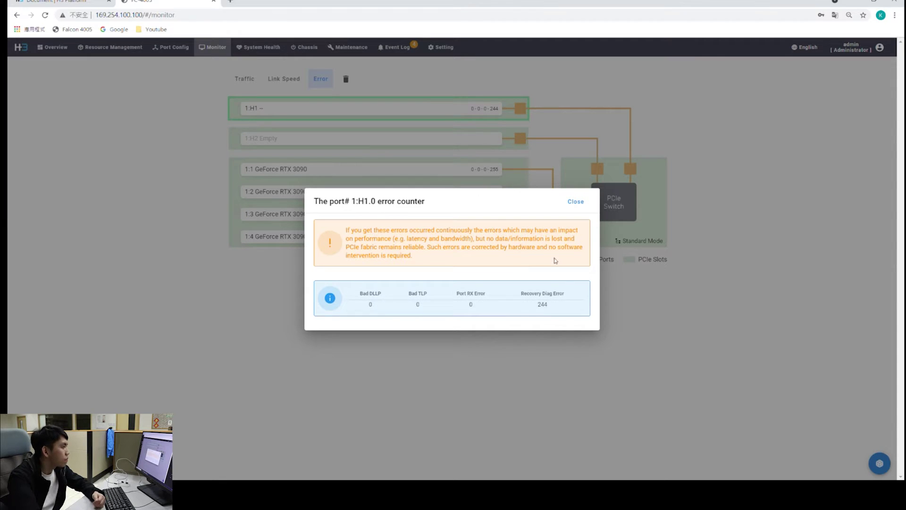
left_click(575, 202)
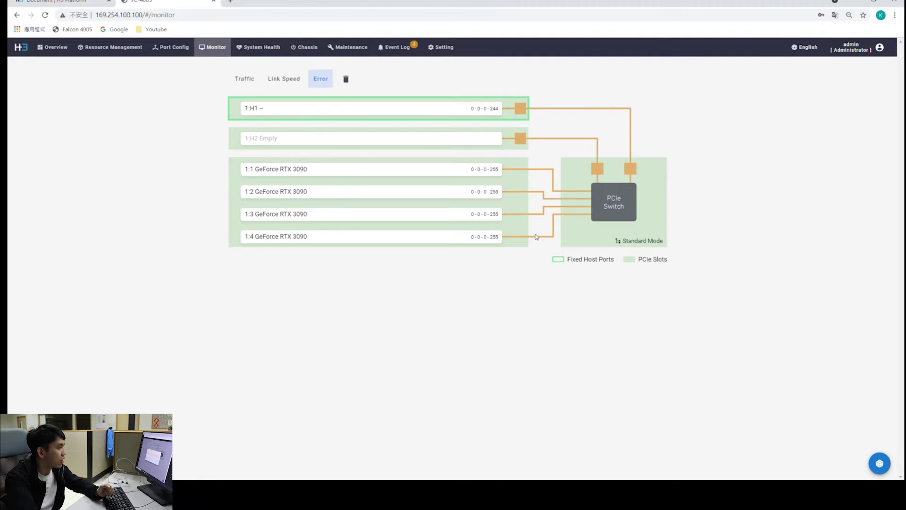
left_click(498, 170)
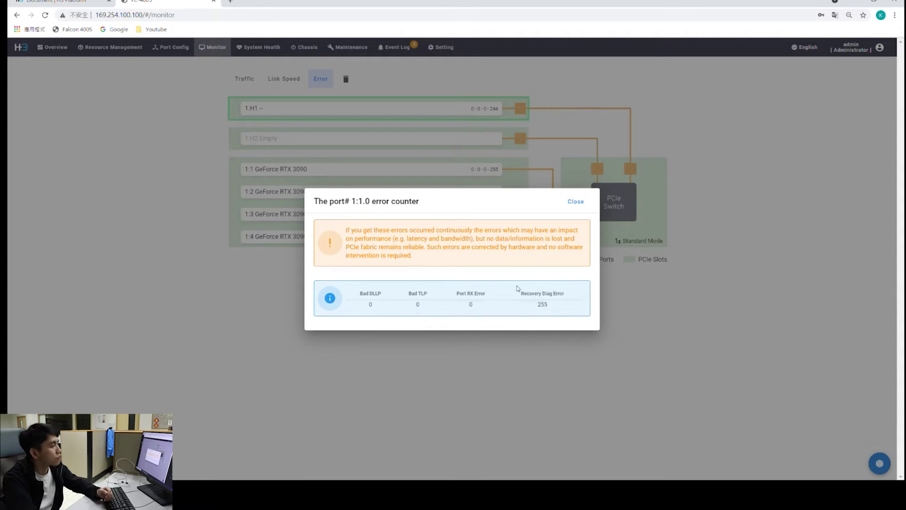
left_click(577, 202)
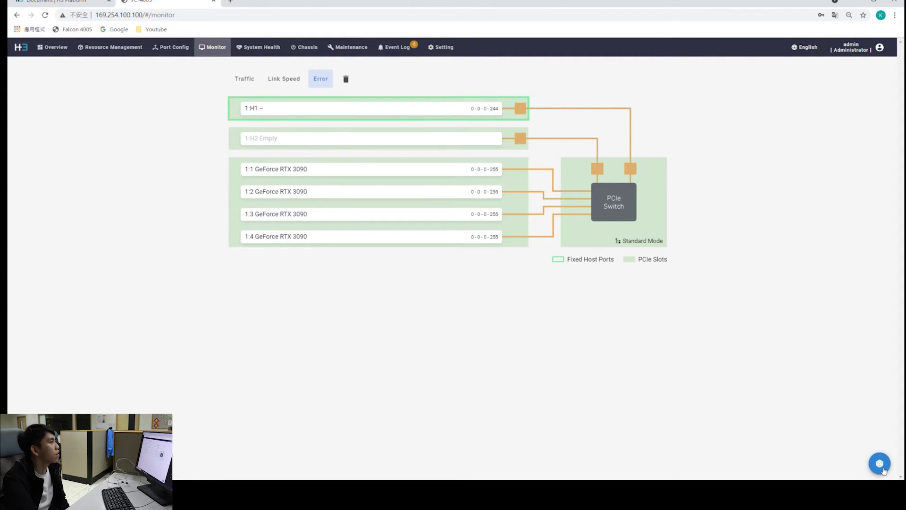
left_click(346, 80)
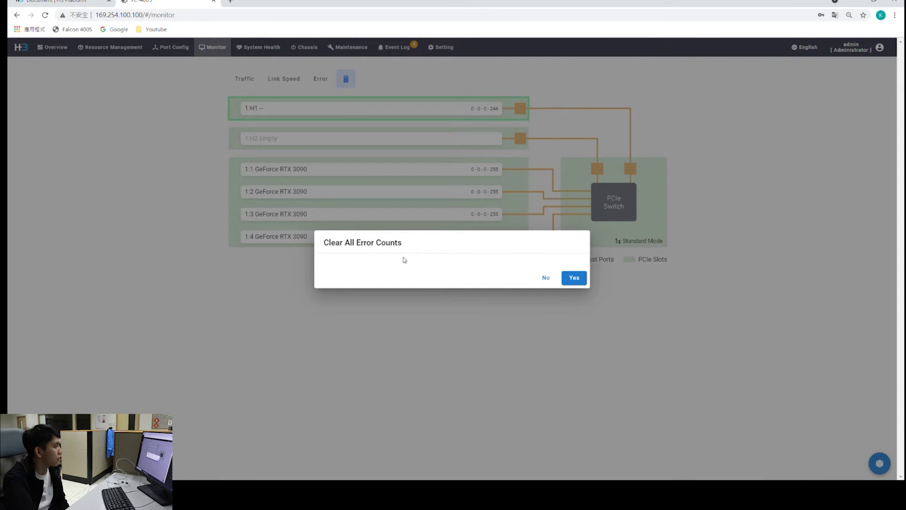
left_click(546, 280)
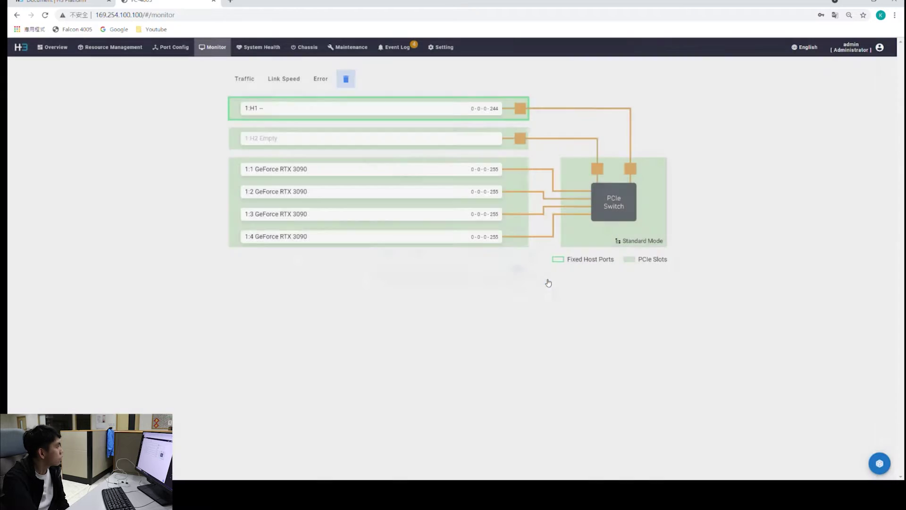
Show the System Health temperature, power and fan speed charts with time-range options
left_click(267, 53)
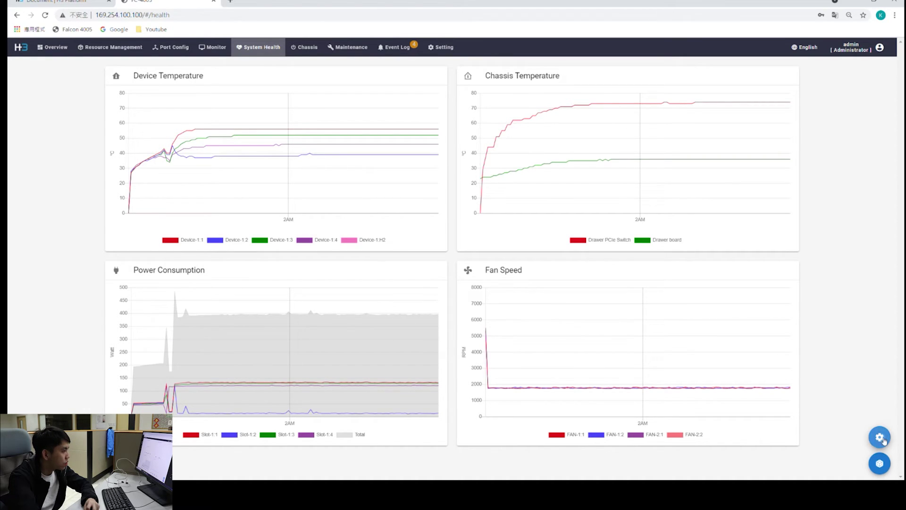
mouse_move(879, 436)
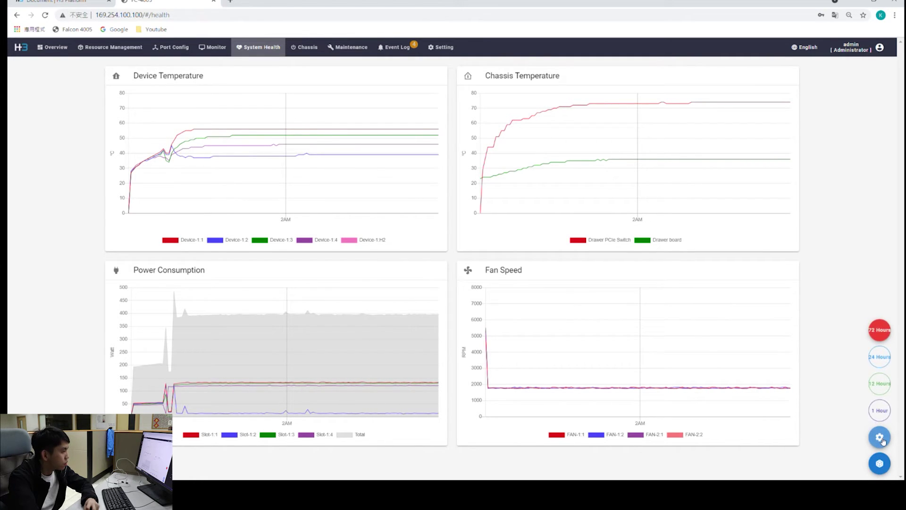
left_click(884, 441)
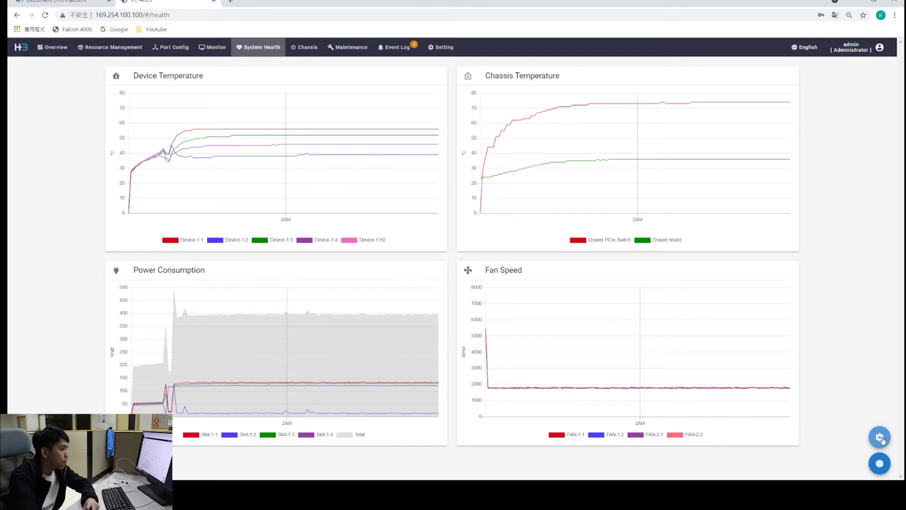
left_click(880, 466)
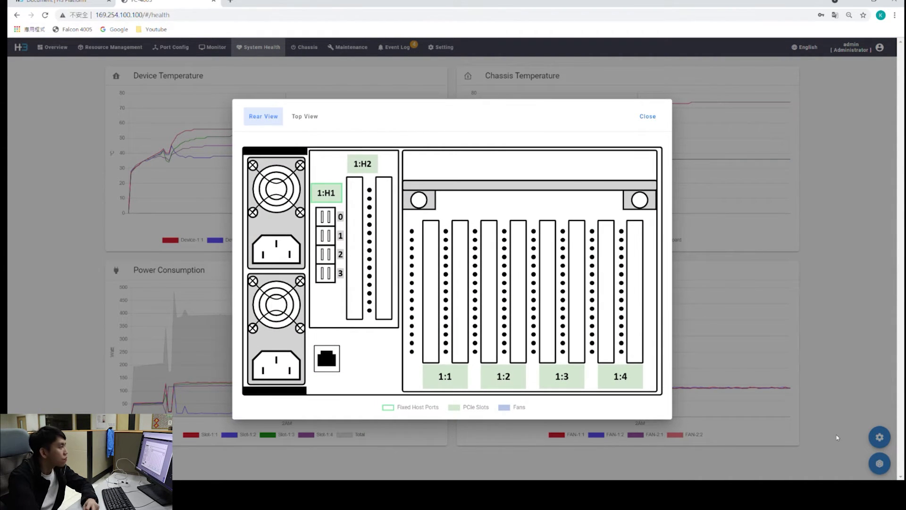
left_click(647, 118)
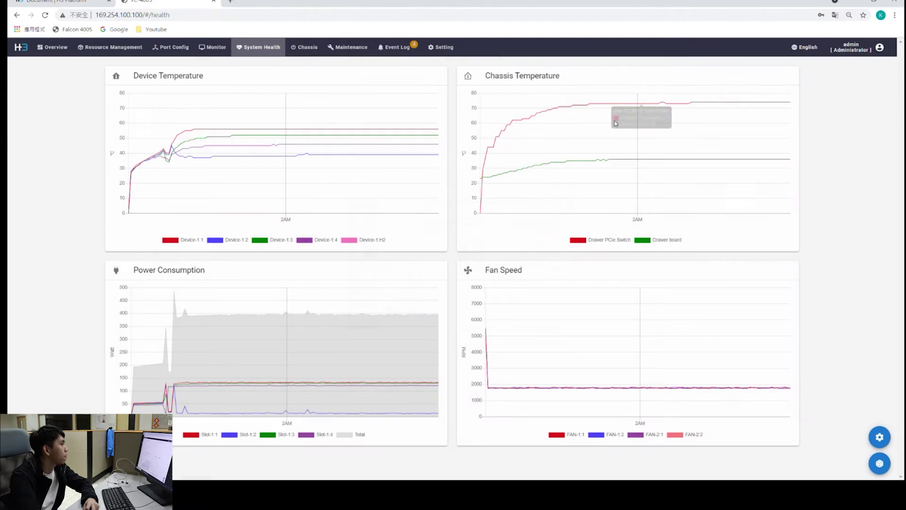
Open the Chassis page showing UID off and the drawer powered on
left_click(311, 53)
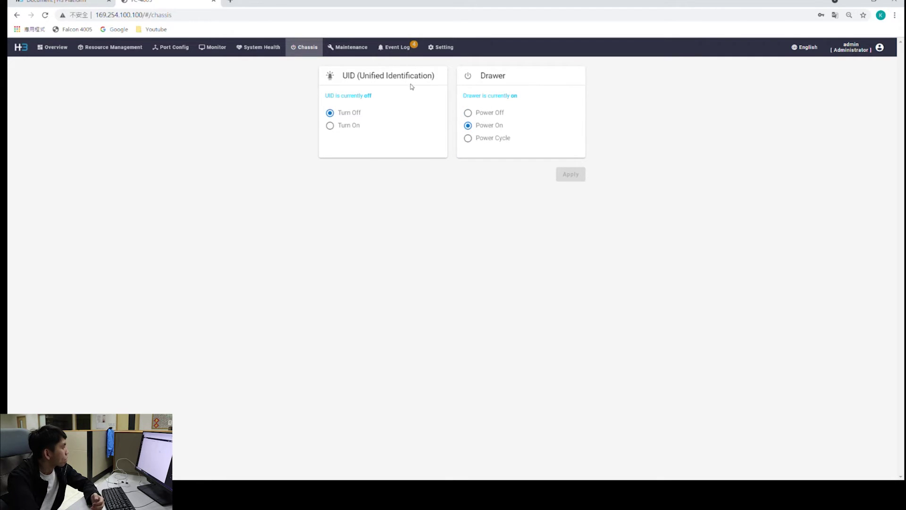
Open the Maintenance page listing firmware 0.2.61-210308 and PCIe switch 250.2.17.21
left_click(359, 53)
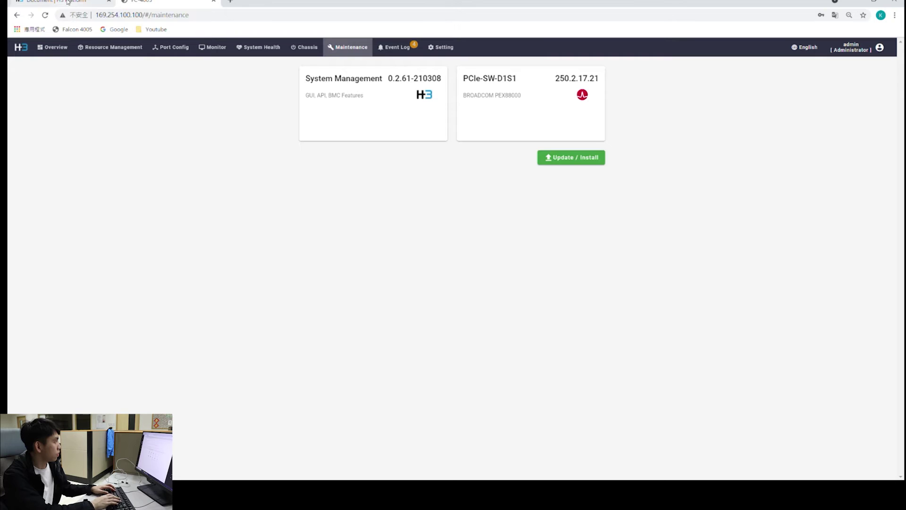
Switch to the H3 Platform site and open its Knowledge Base download page
left_click(68, 2)
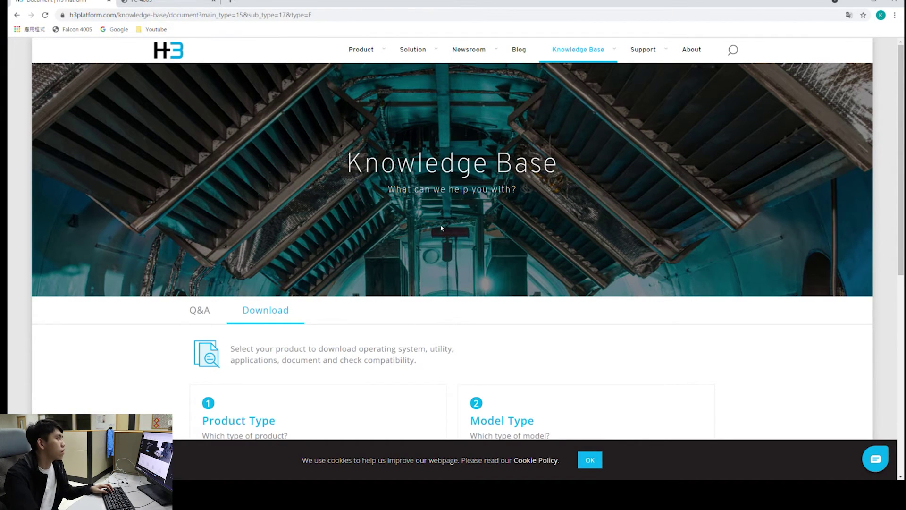
mouse_move(578, 52)
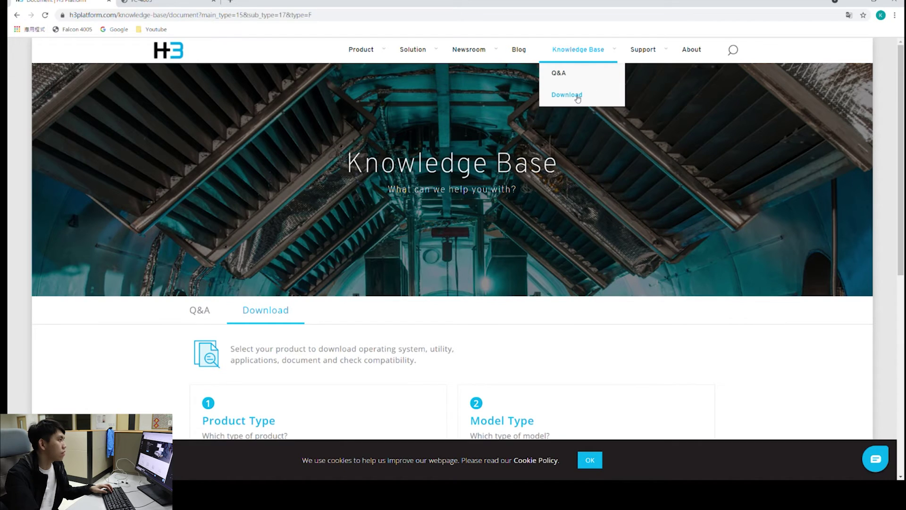
left_click(577, 96)
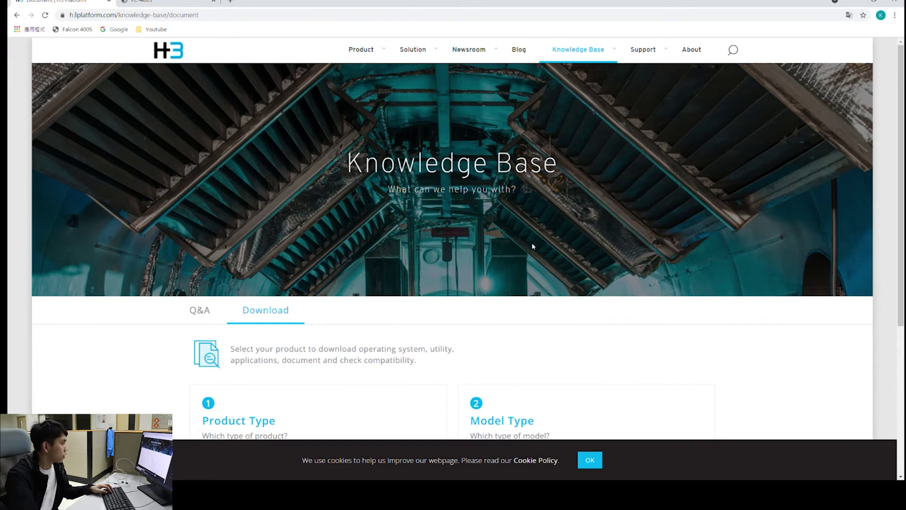
Set the Product Type filter to Composable GPU Chassis
scroll(532, 236, "down", 3)
scroll(429, 258, "down", 2)
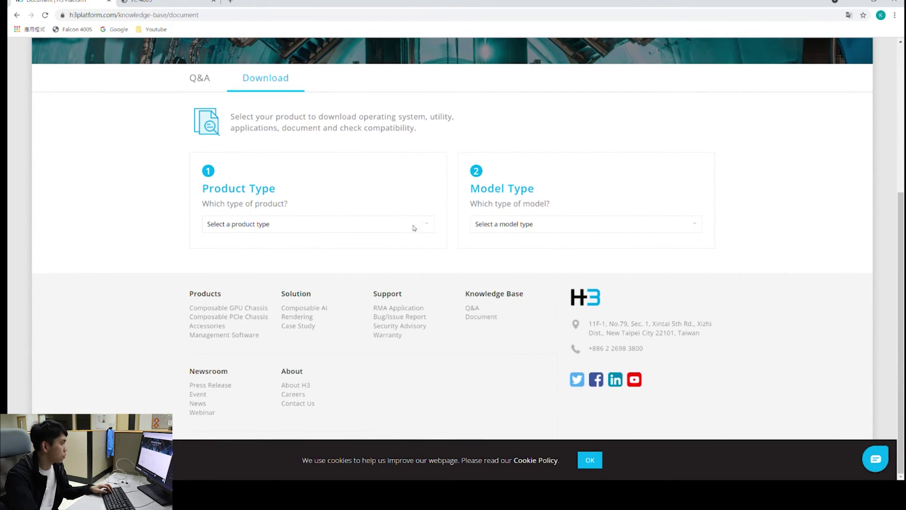
left_click(346, 224)
left_click(285, 247)
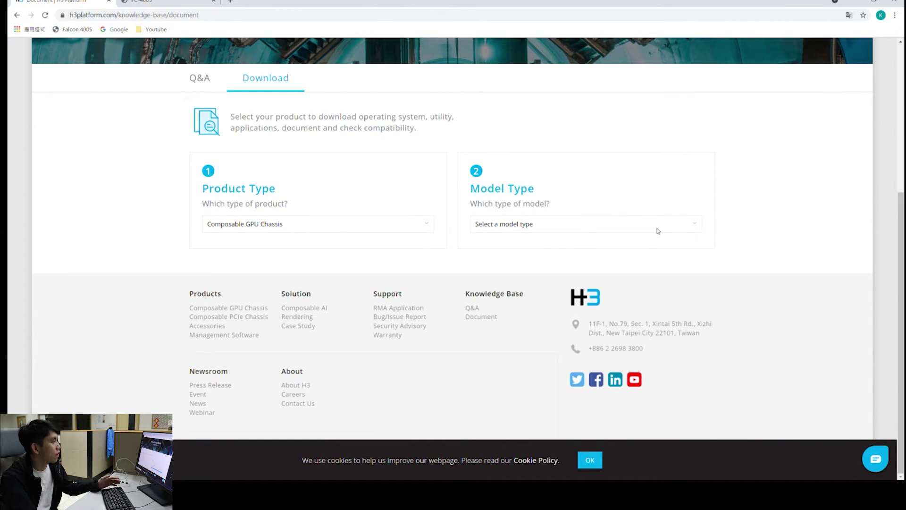
Choose Falcon 4005 as the model type to list its documents
left_click(554, 268)
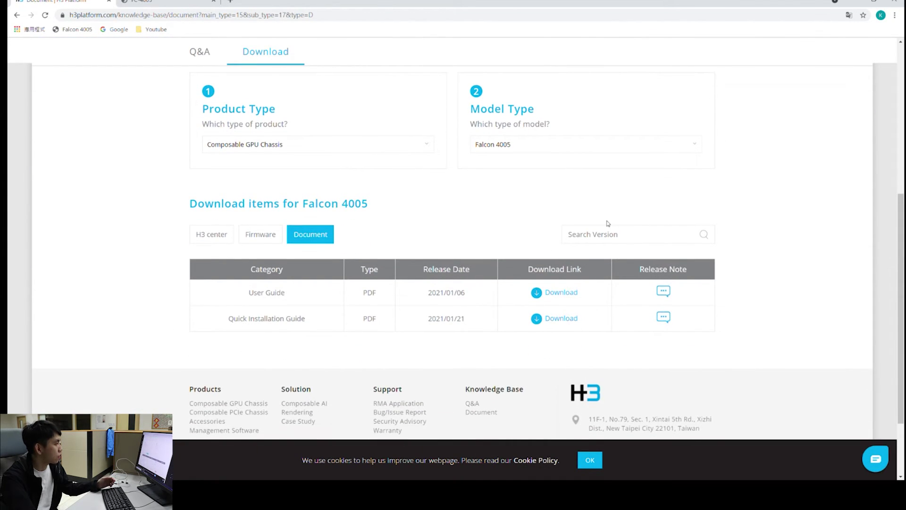
scroll(608, 223, "up", 4)
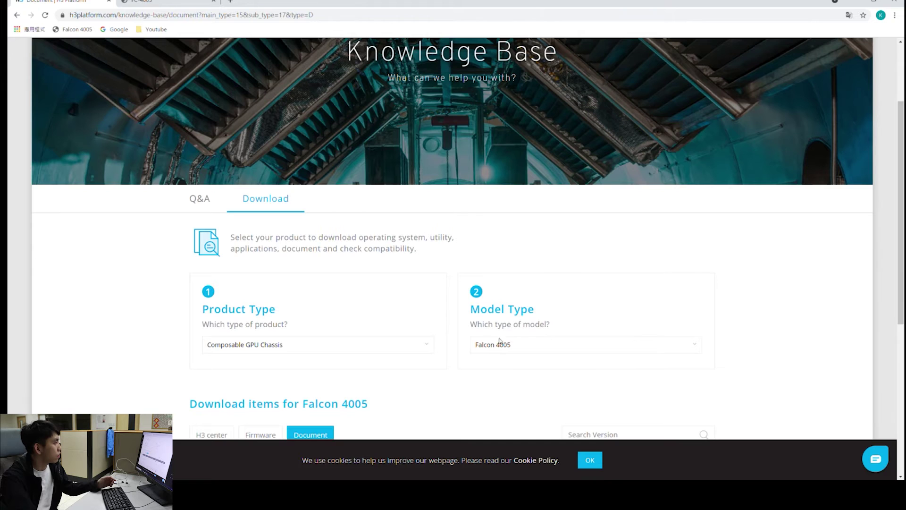
scroll(406, 345, "down", 5)
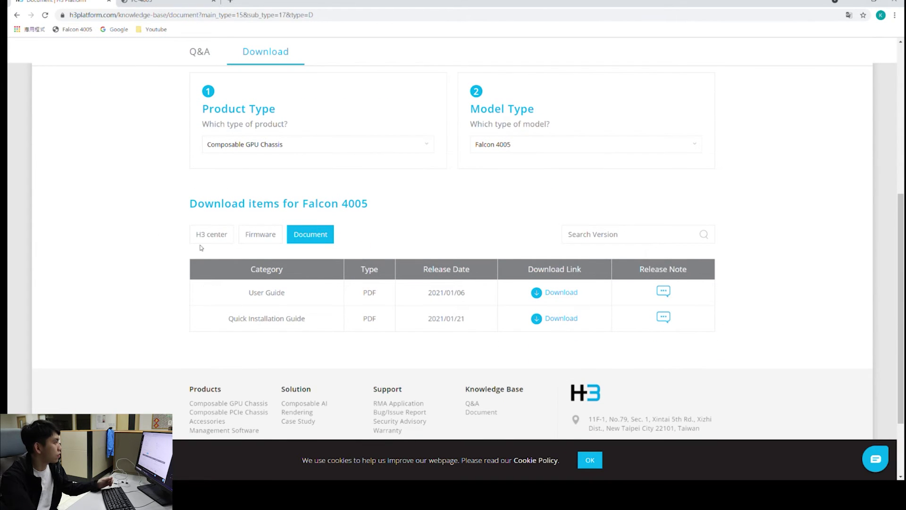
scroll(347, 258, "up", 1)
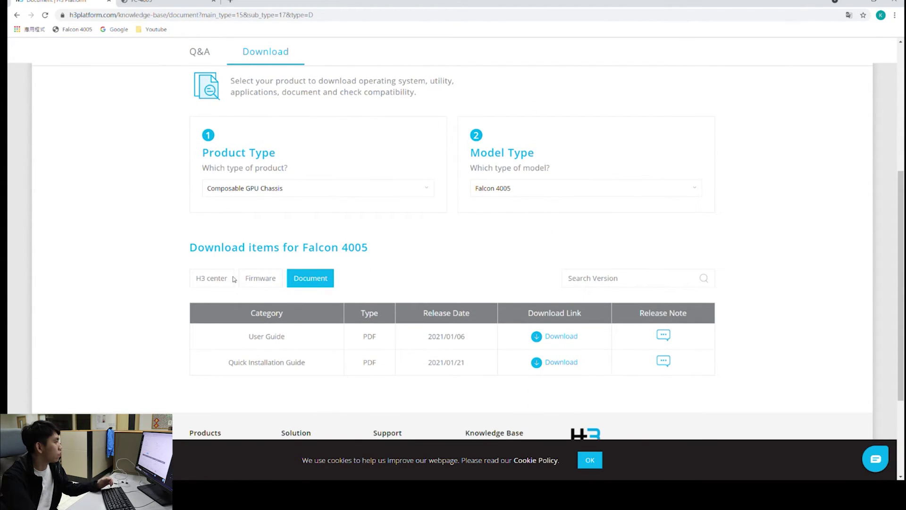
Show Falcon 4005's BMC firmware downloads, then return to the Falcon maintenance page
left_click(261, 282)
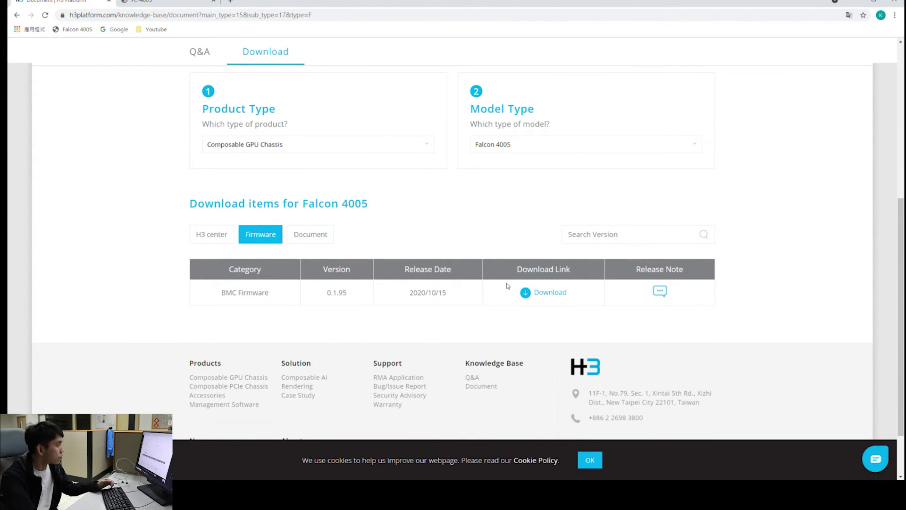
scroll(635, 218, "up", 7)
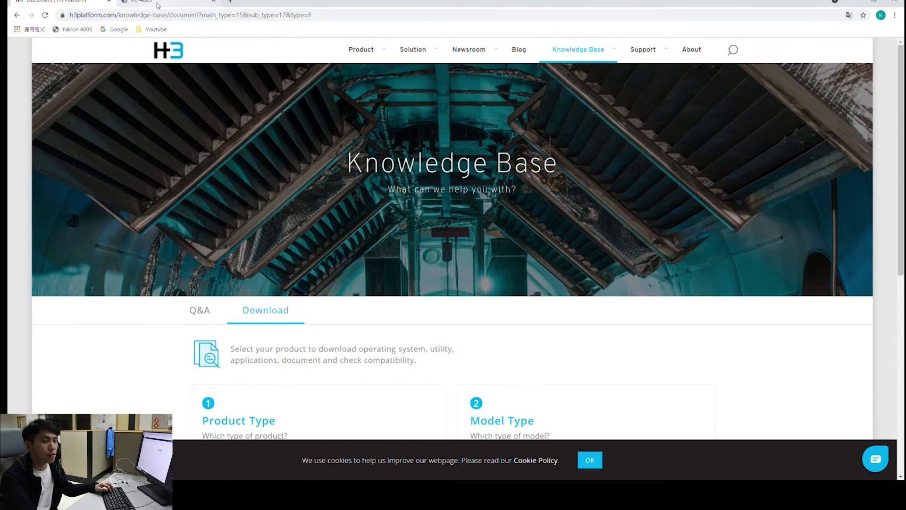
left_click(159, 3)
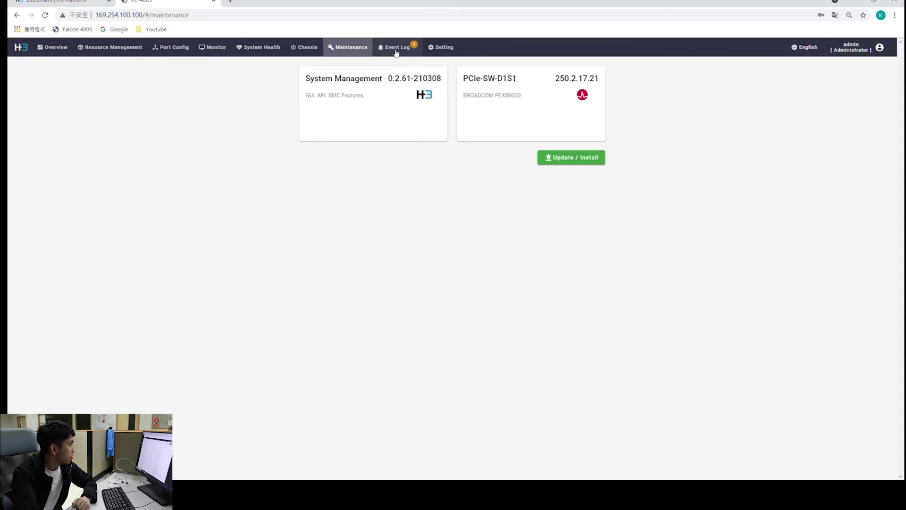
Open the Event Log and scroll through its 50 entries dated 2018/6/12
left_click(396, 51)
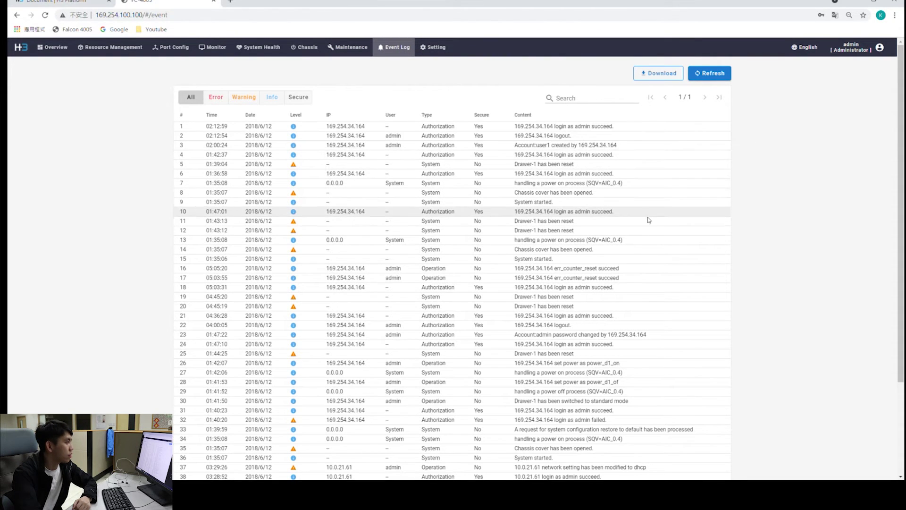
scroll(648, 236, "down", 3)
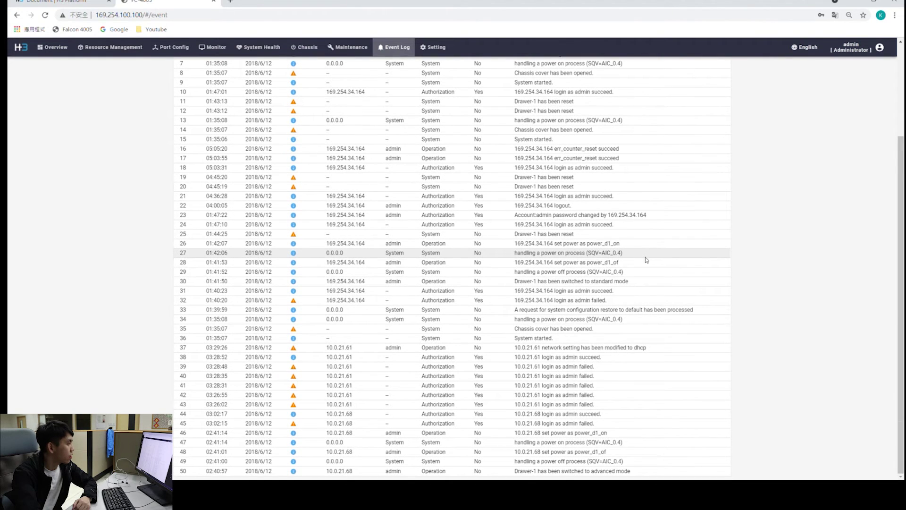
scroll(644, 279, "up", 3)
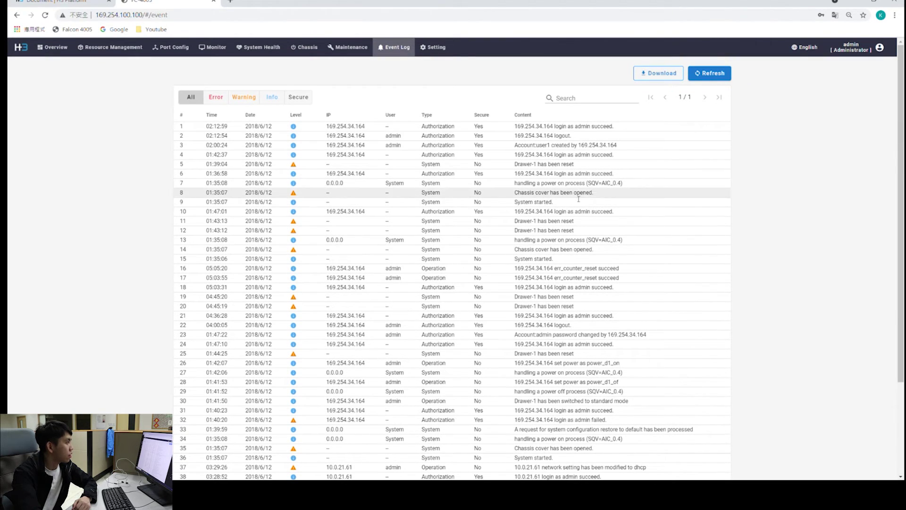
scroll(460, 331, "down", 3)
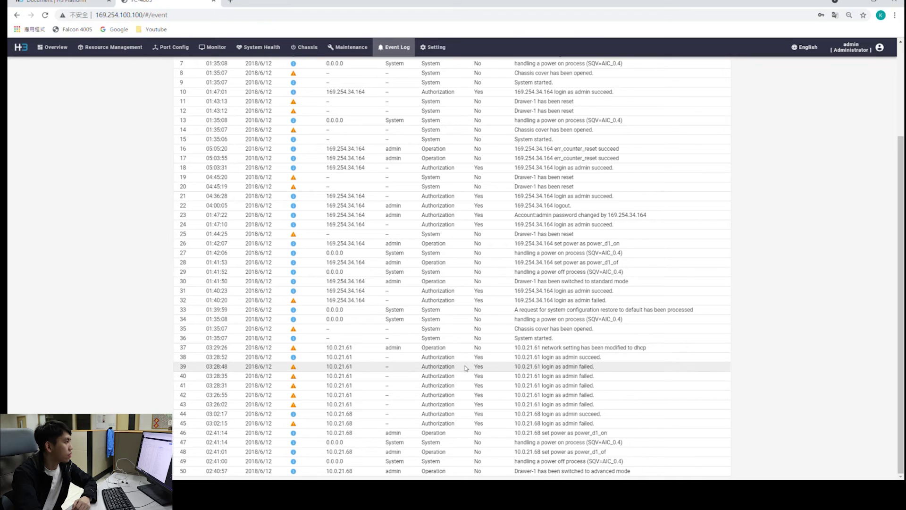
scroll(444, 373, "up", 3)
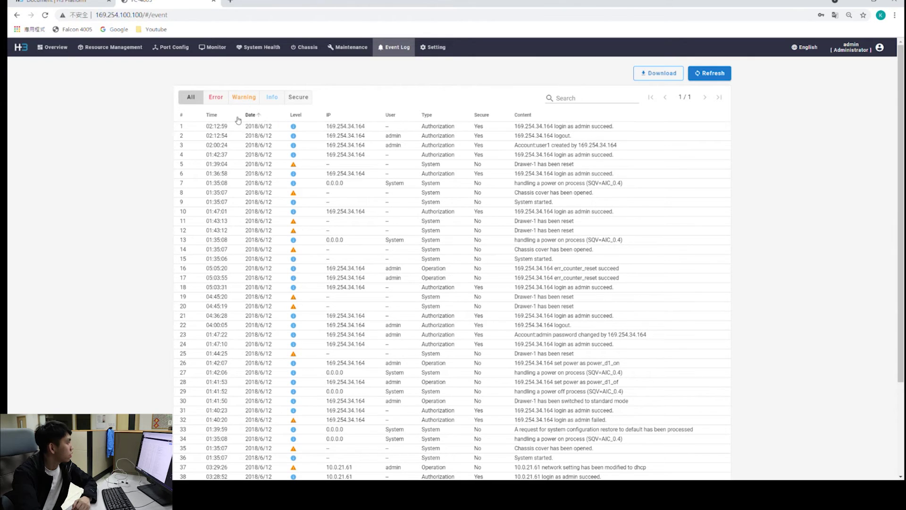
Check the Error filter, which has no data, then filter to the 17 Warning events
left_click(218, 100)
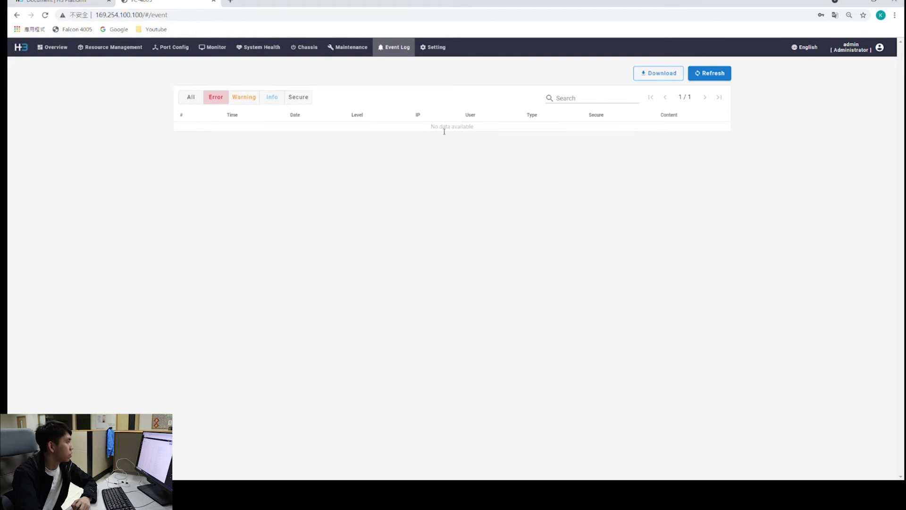
left_click_drag(460, 130, 422, 128)
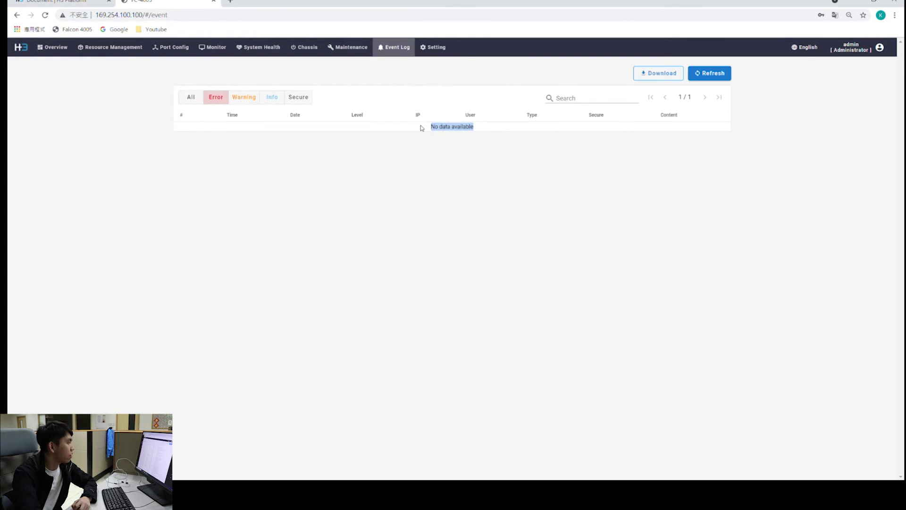
left_click(373, 138)
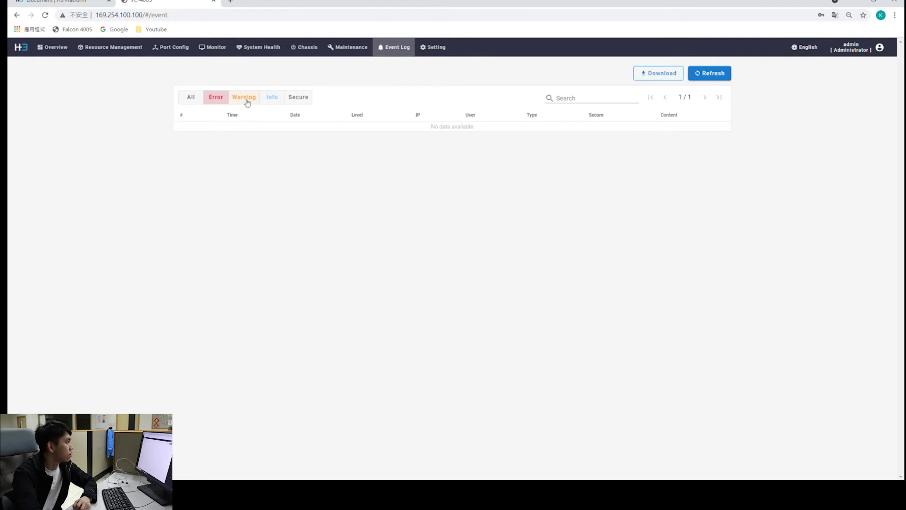
left_click_drag(424, 126, 483, 132)
left_click(487, 134)
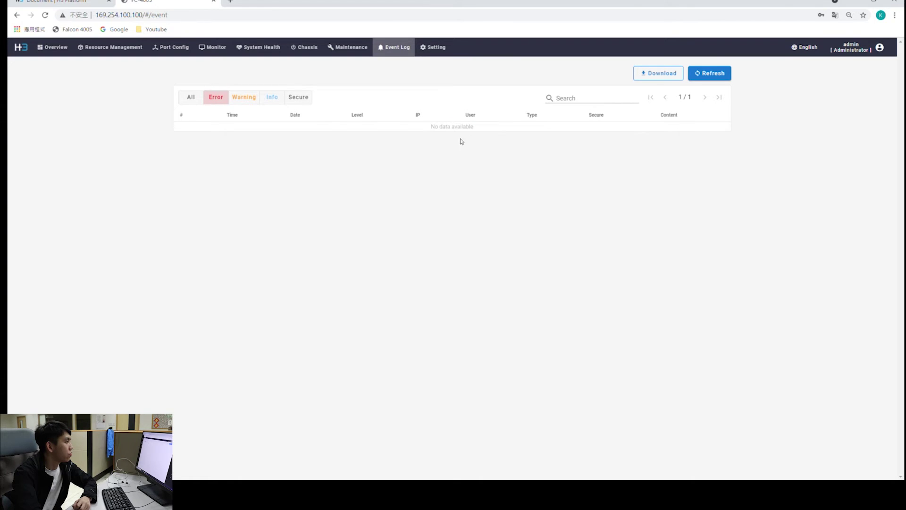
left_click(245, 101)
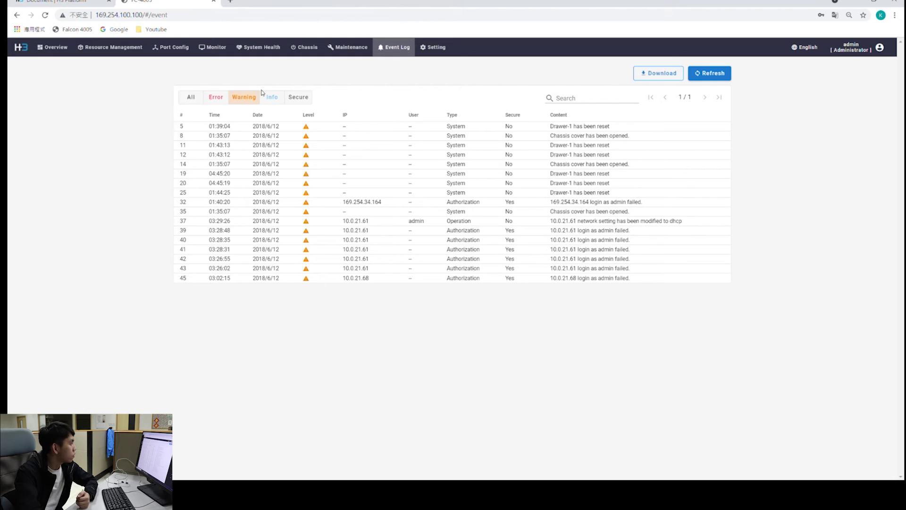
Filter the event log to Info events, then to the 21 Secure authorization events
left_click(277, 102)
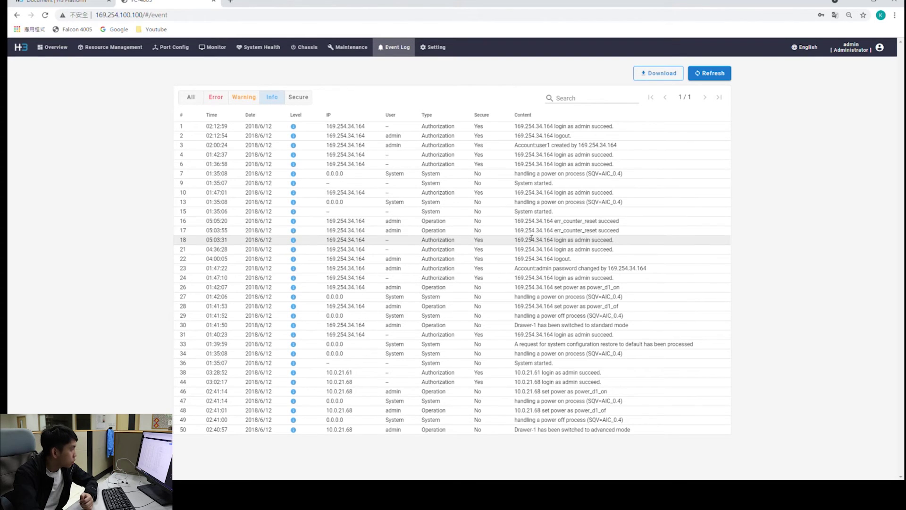
left_click(302, 101)
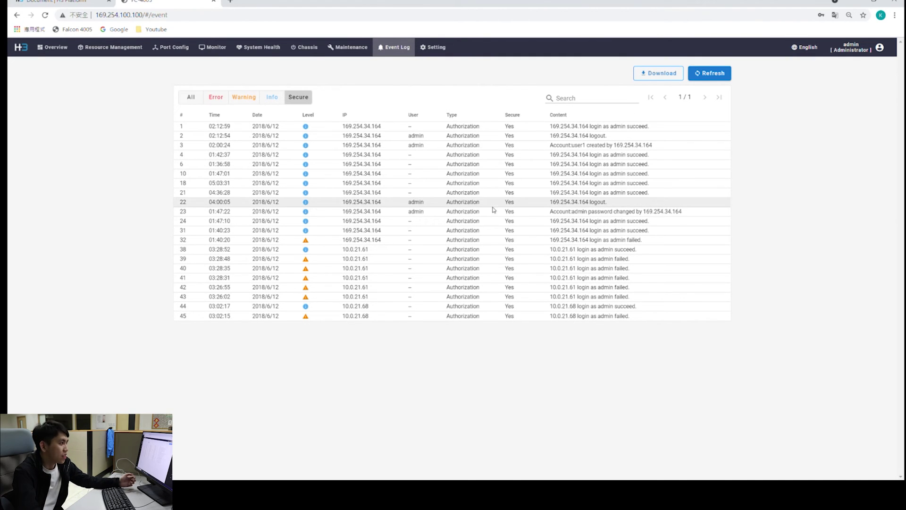
Open Setting, review Time Setting, and end on Network Setting showing static IP 169.254.100.100
left_click(439, 49)
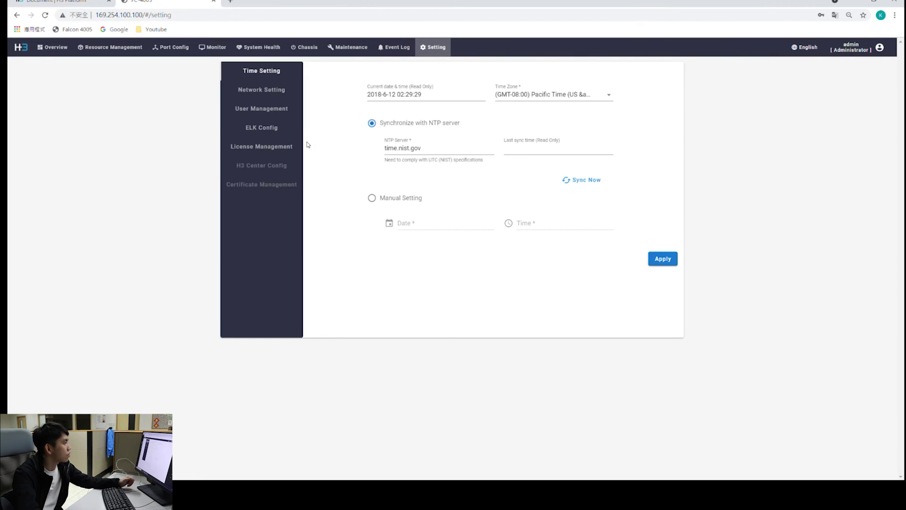
left_click(266, 96)
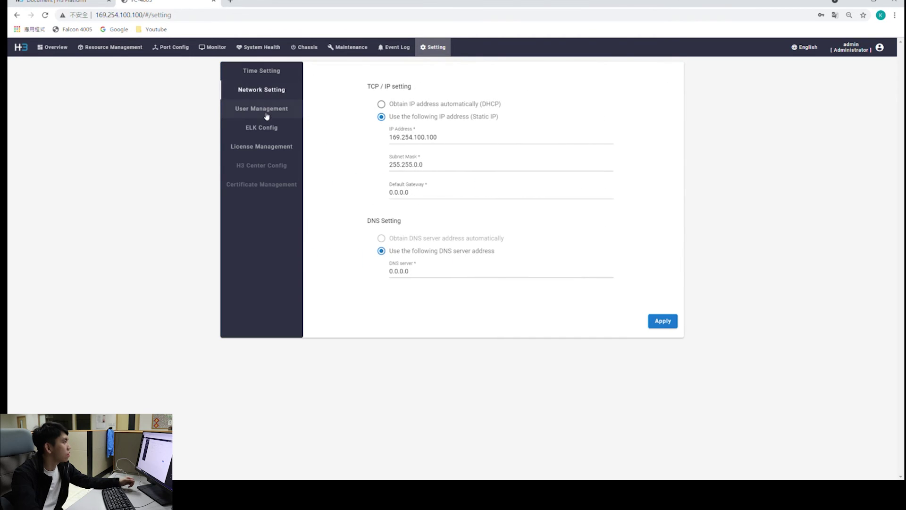
left_click(274, 72)
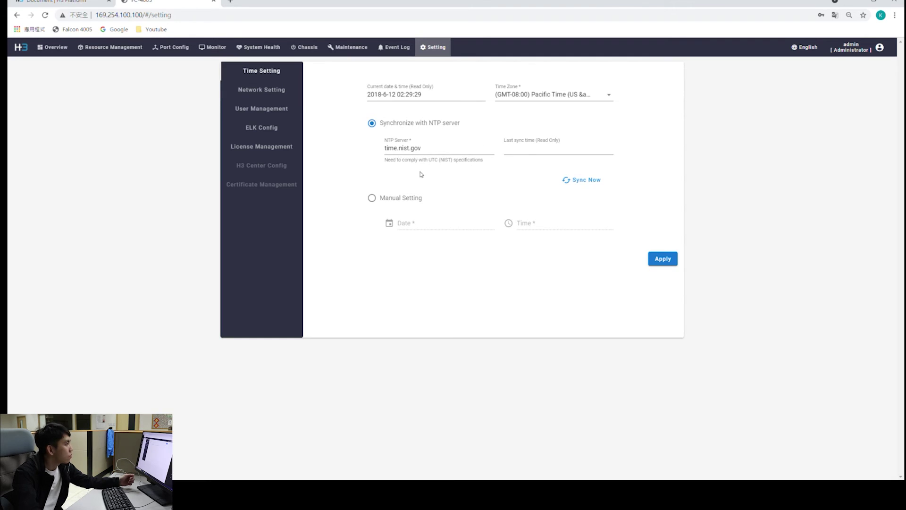
left_click(281, 94)
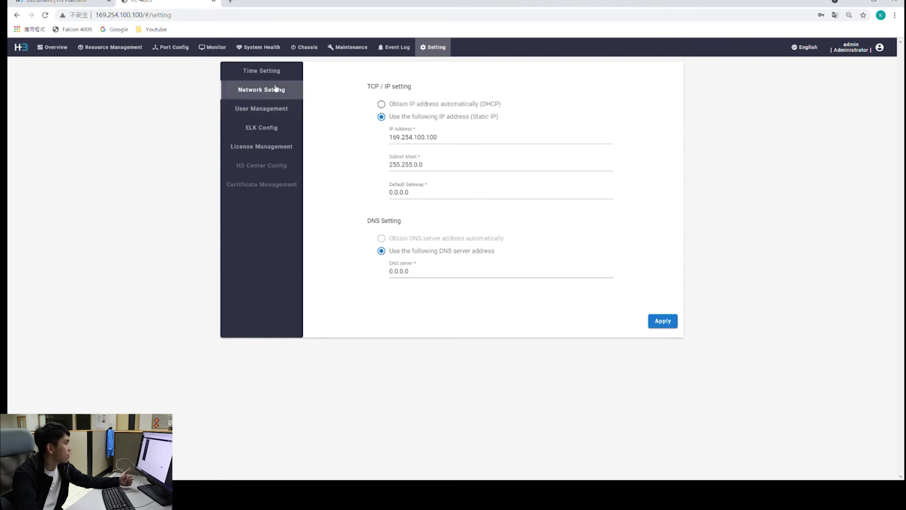
Open User Management, enter a new admin password in Edit Account, then cancel without saving
left_click(280, 112)
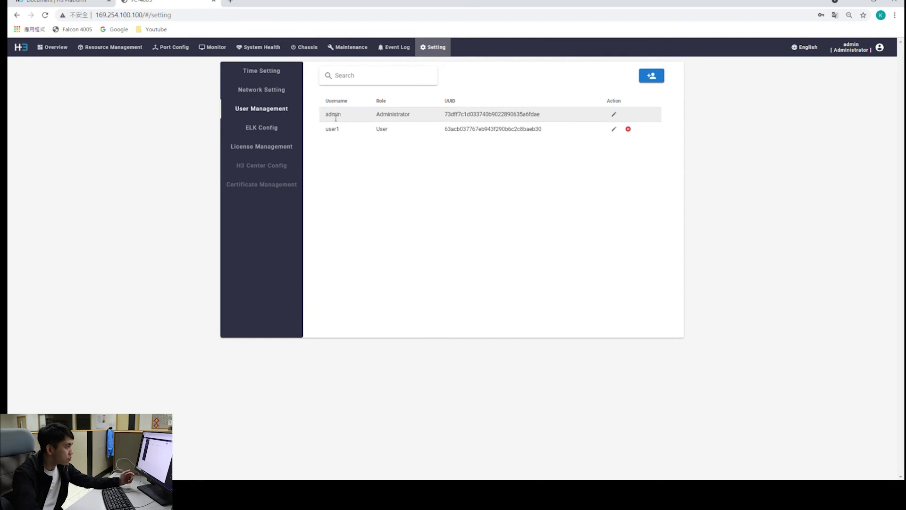
left_click(613, 114)
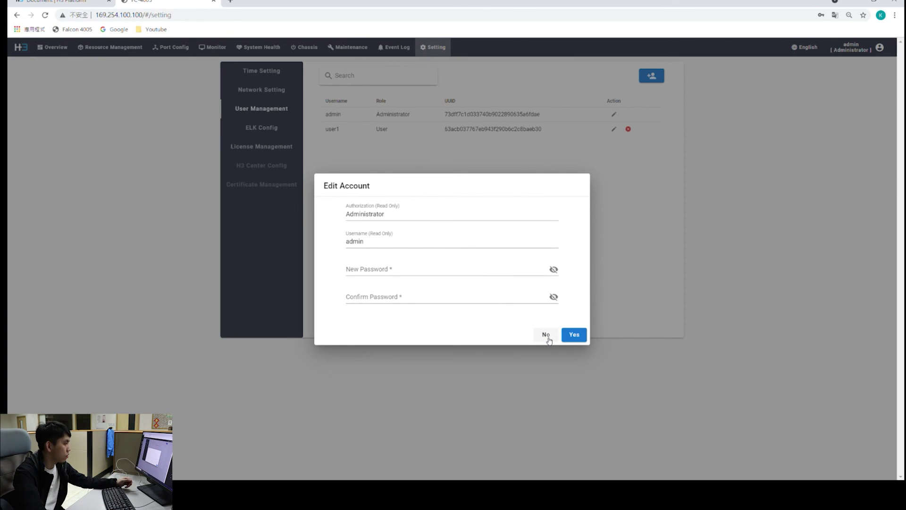
left_click(469, 269)
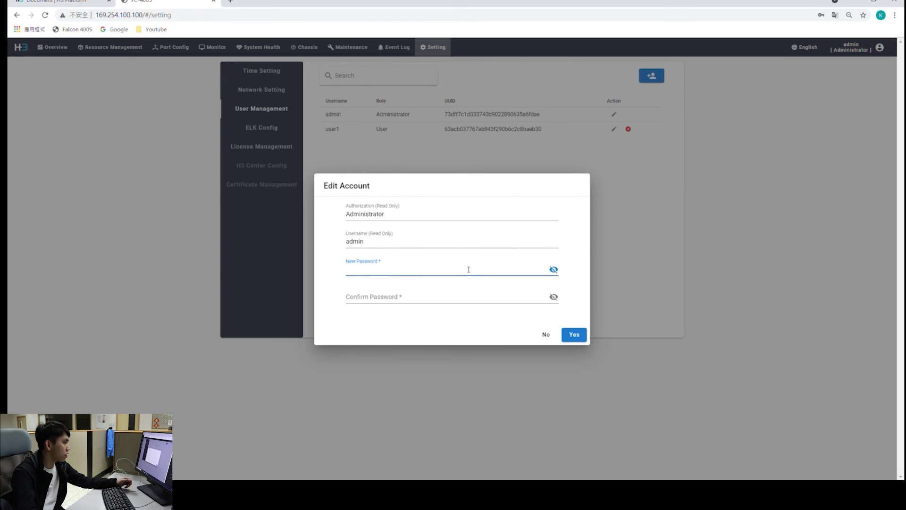
type("456")
left_click(553, 269)
left_click(437, 302)
type("456")
left_click(547, 336)
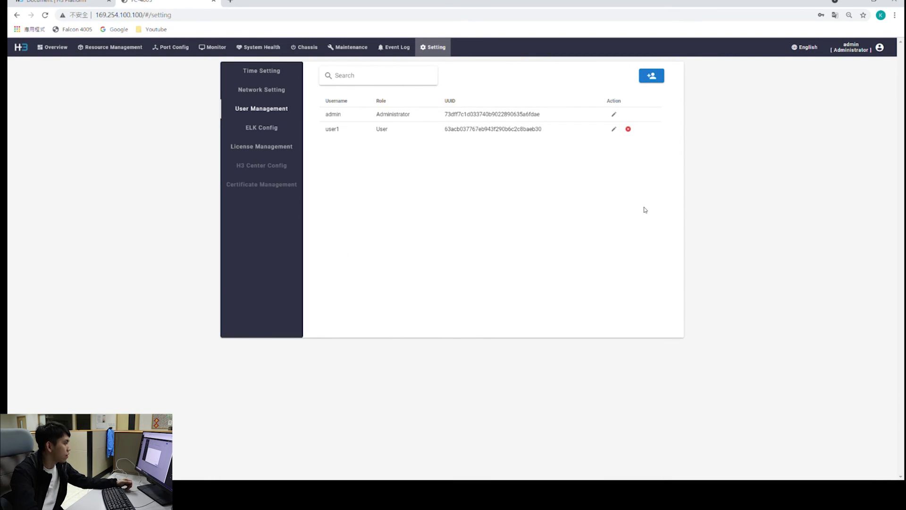
Create the account 'userone' with a password and the User role
left_click(653, 79)
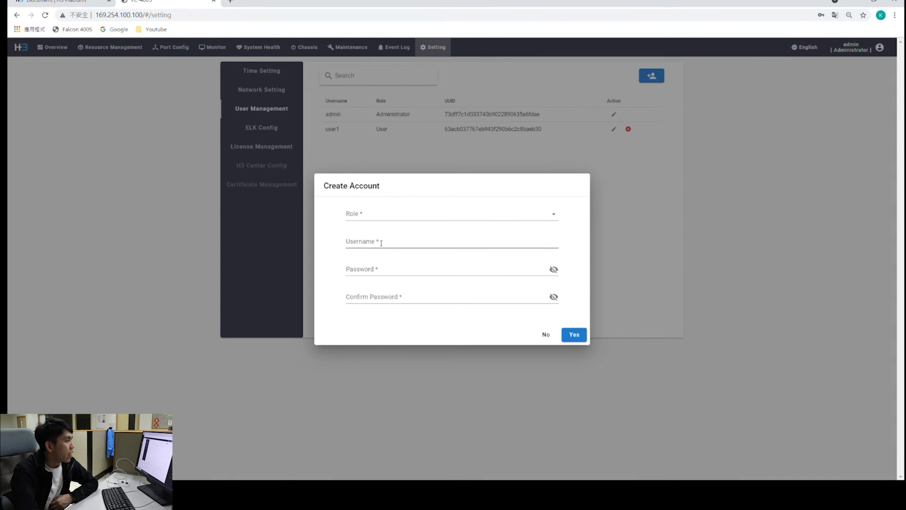
left_click(524, 215)
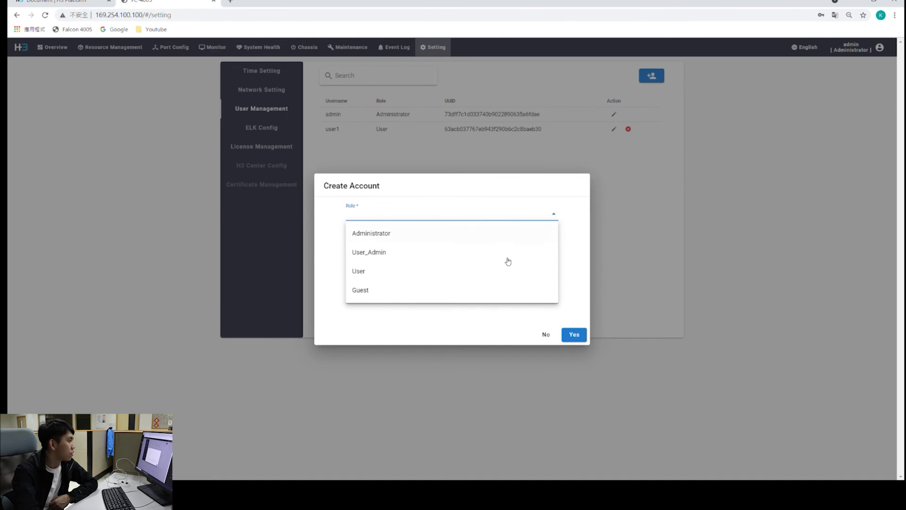
left_click(551, 217)
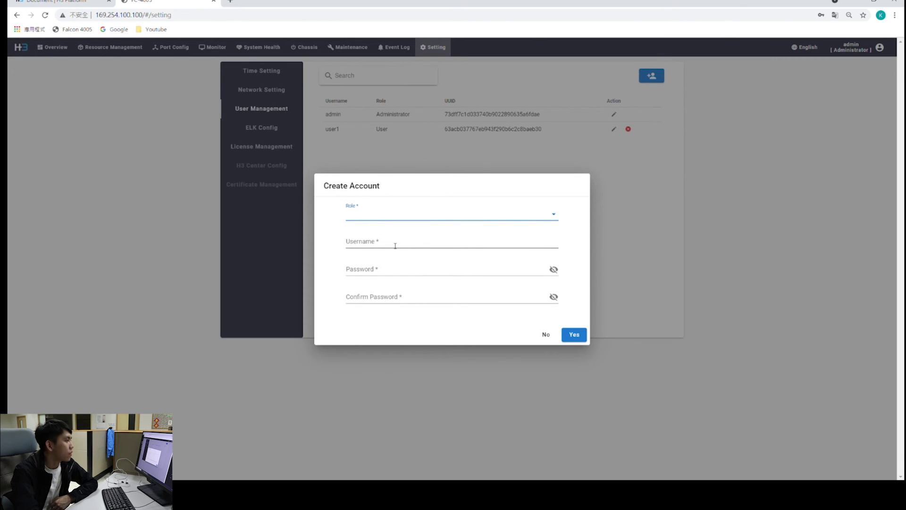
left_click(364, 246)
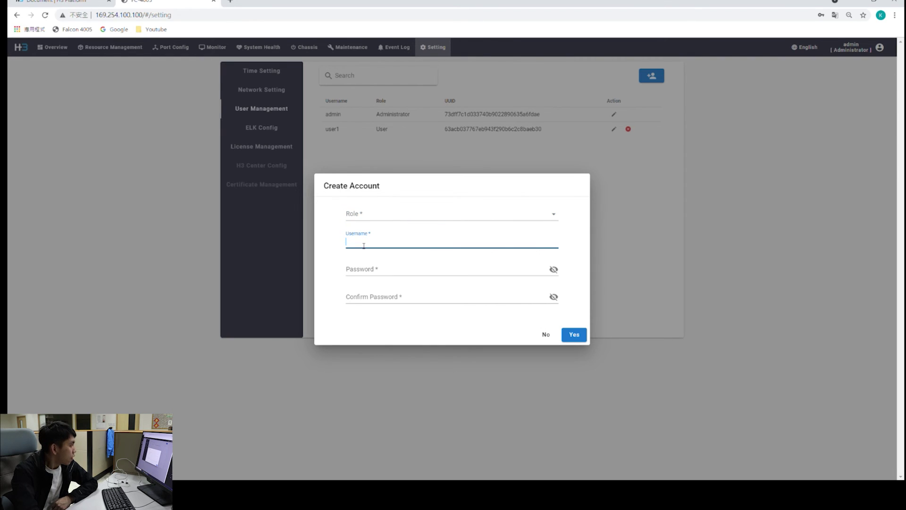
type("userone")
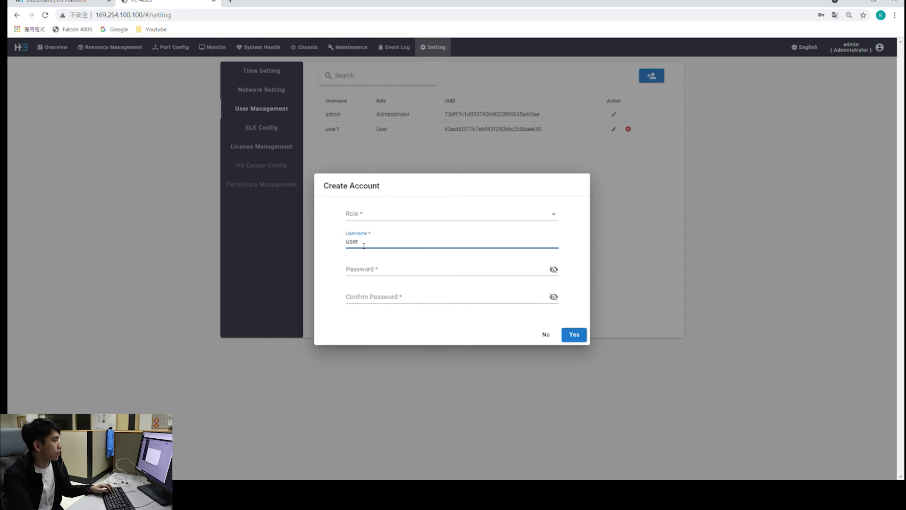
left_click(377, 269)
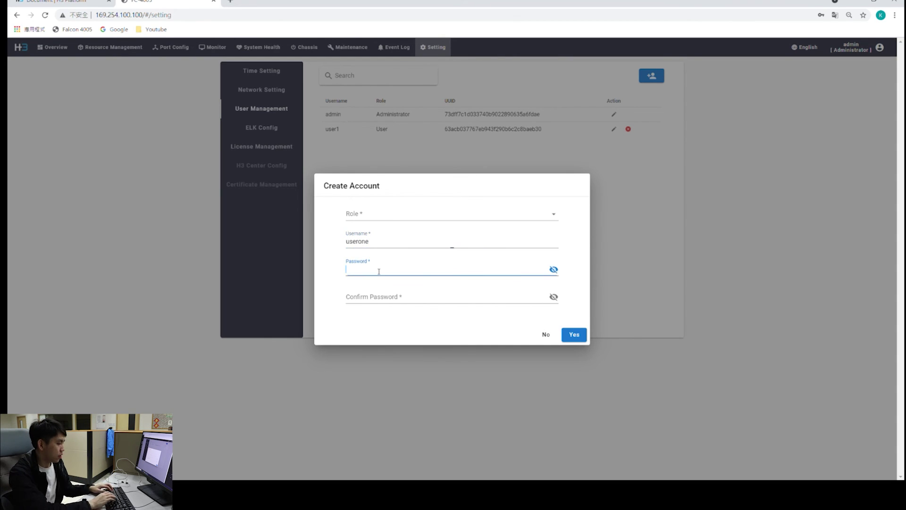
left_click(380, 296)
left_click(500, 212)
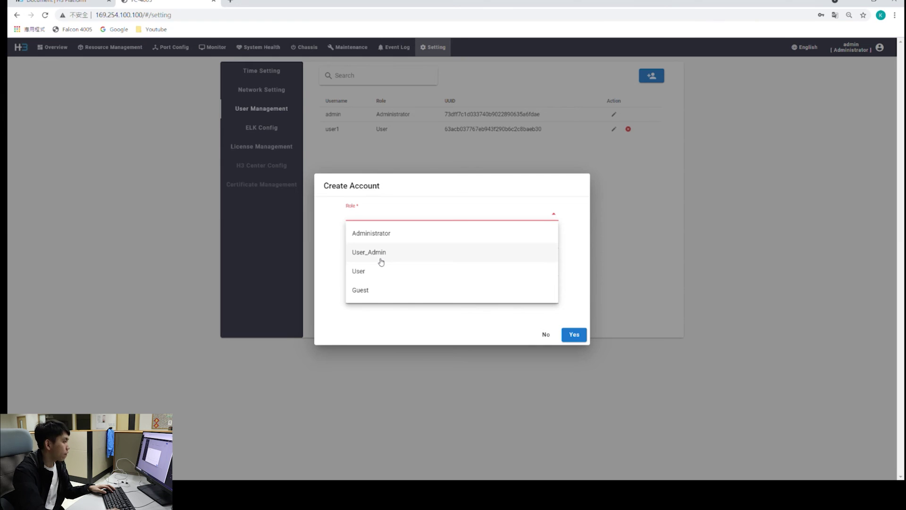
left_click(369, 271)
left_click(574, 338)
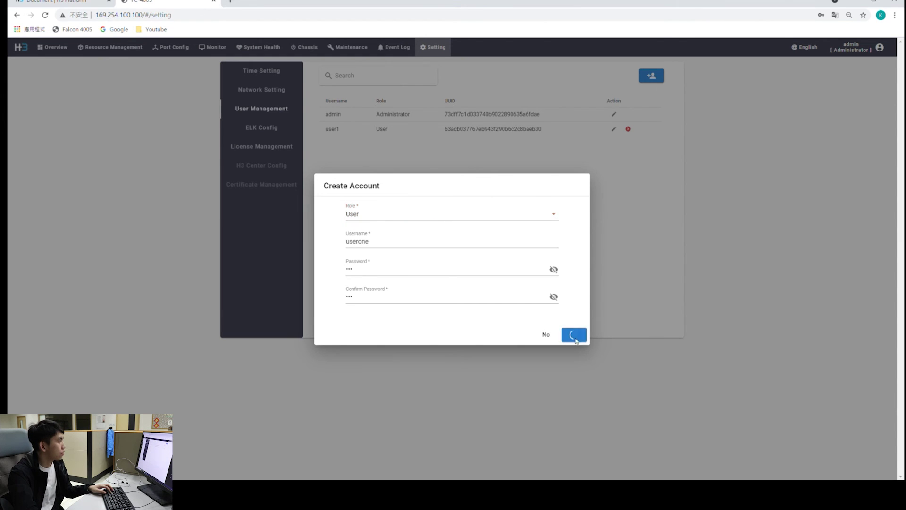
left_click(575, 298)
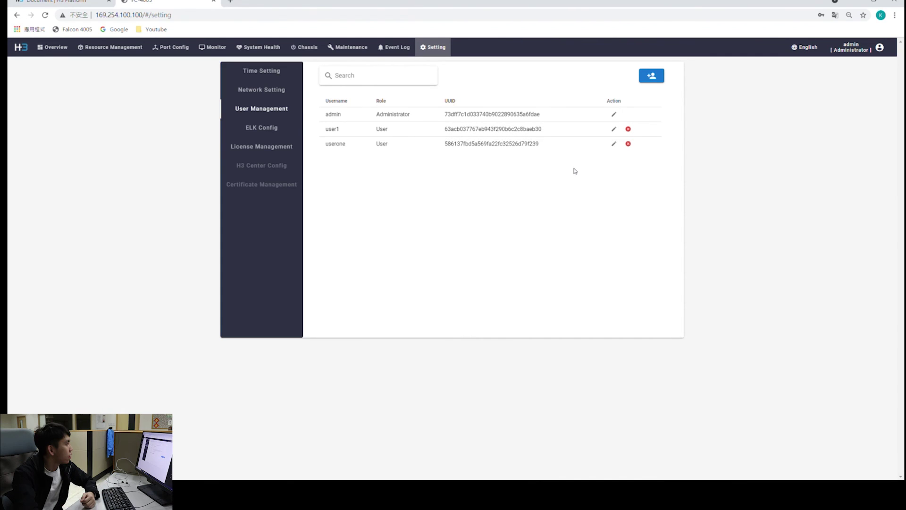
Open License Management showing the super premium permit, and cancel the Activate License dialog
left_click(270, 150)
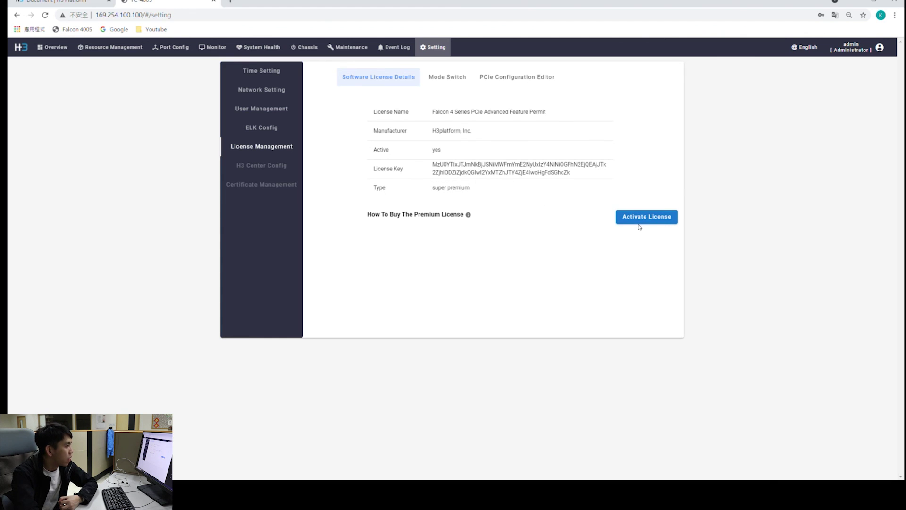
left_click(654, 218)
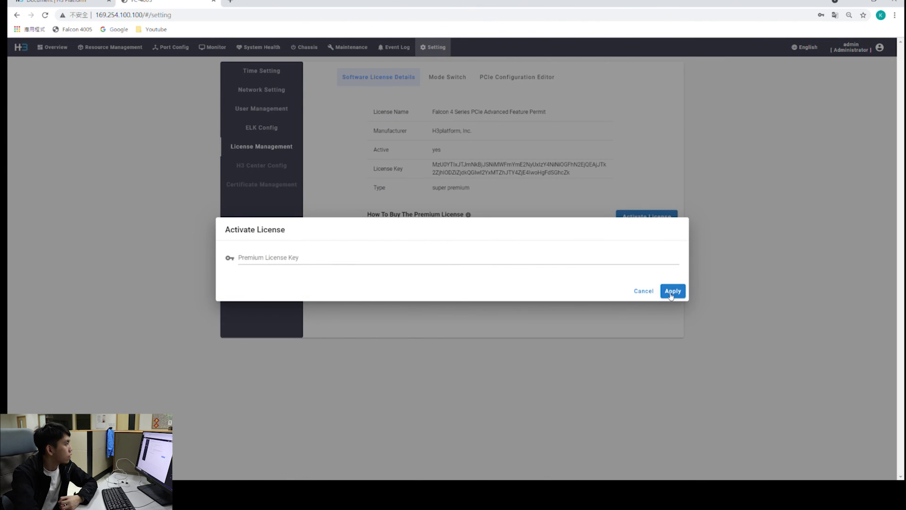
left_click(643, 291)
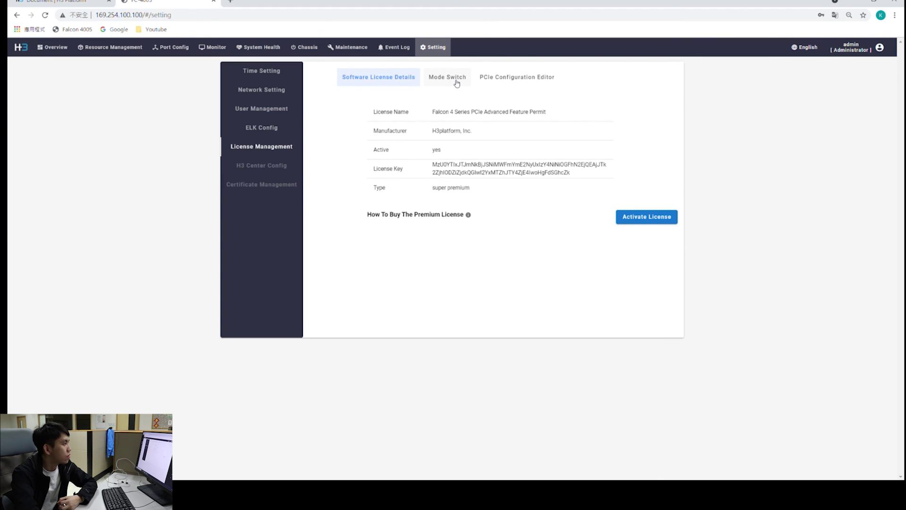
Open the Mode Switch tab and select Standard Mode without applying
left_click(456, 83)
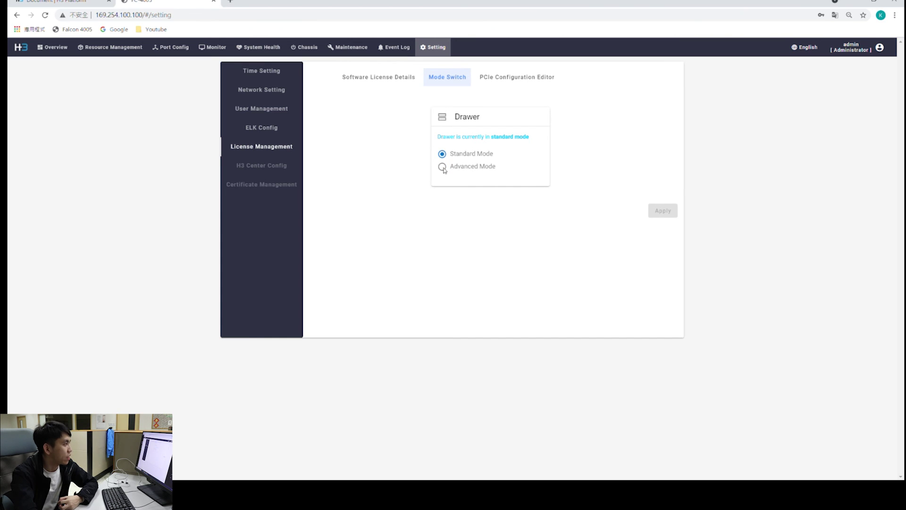
left_click(476, 160)
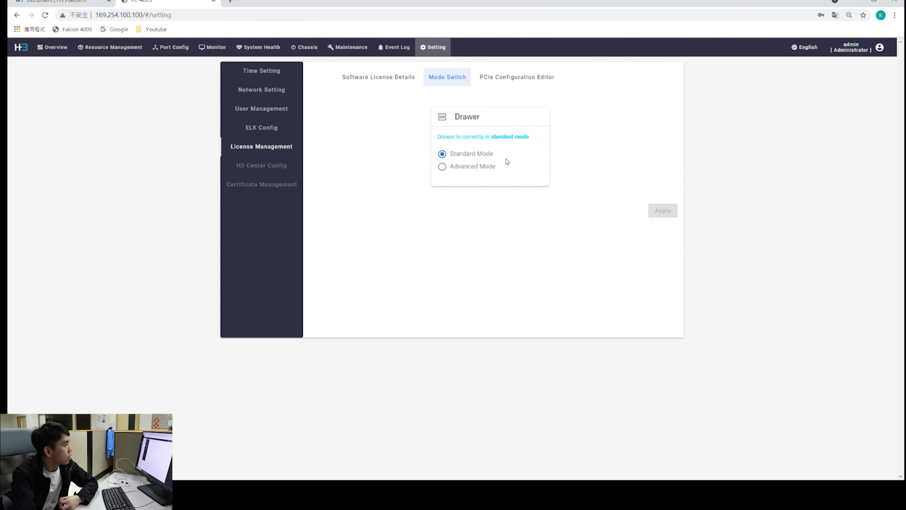